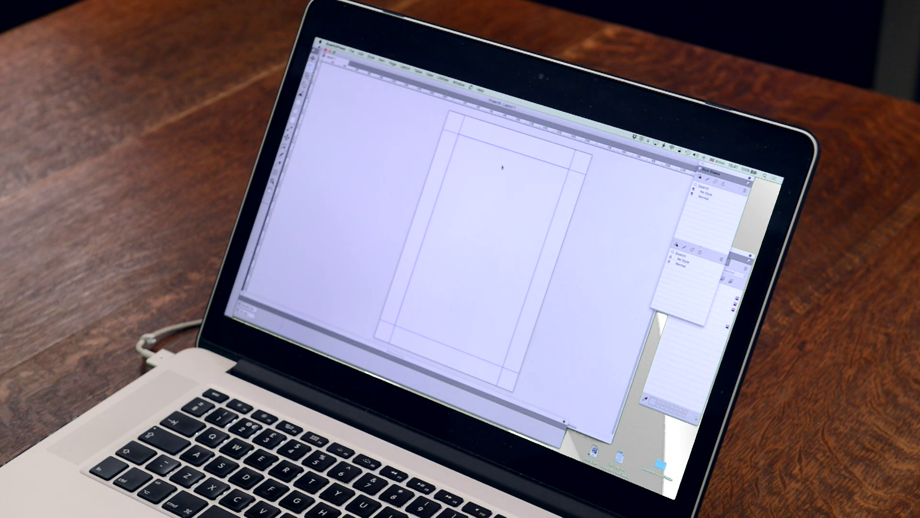
Step: Select the page's text box and reposition the Style Sheets and Colours palettes so the Colours list shows fully
left_click(485, 165)
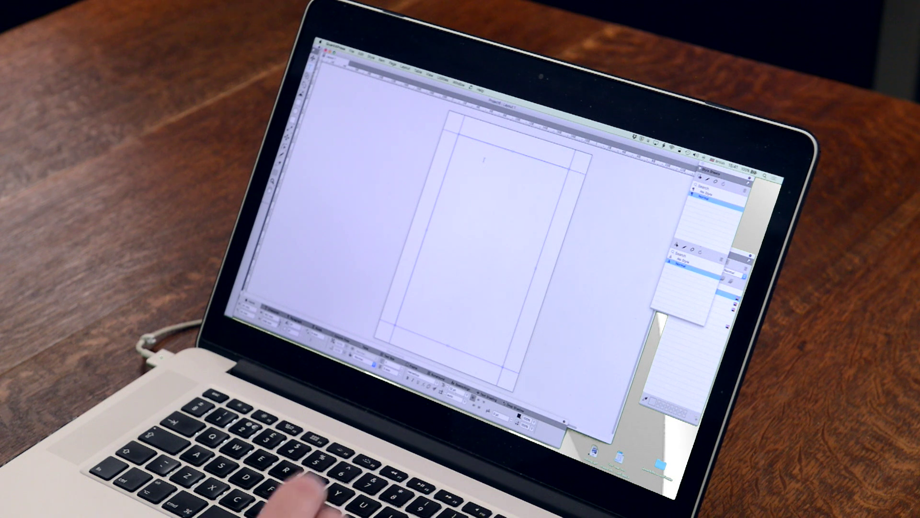
left_click_drag(714, 171, 708, 166)
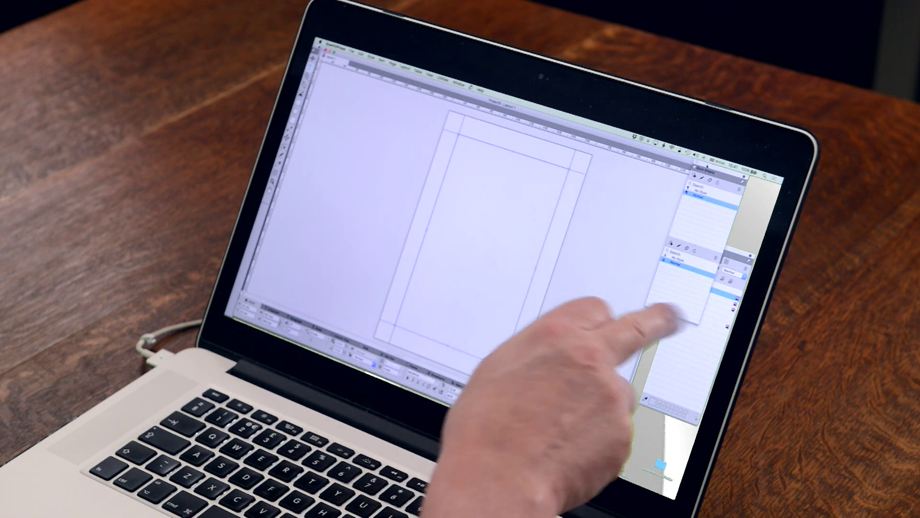
left_click_drag(741, 255, 716, 302)
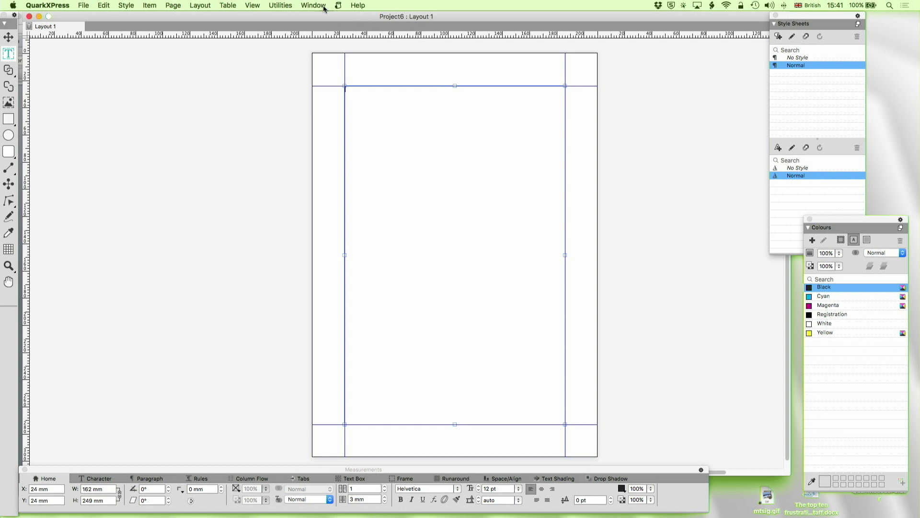
Step: Switch to Word and scroll through the top-ten-frustrations article
key("super+Tab")
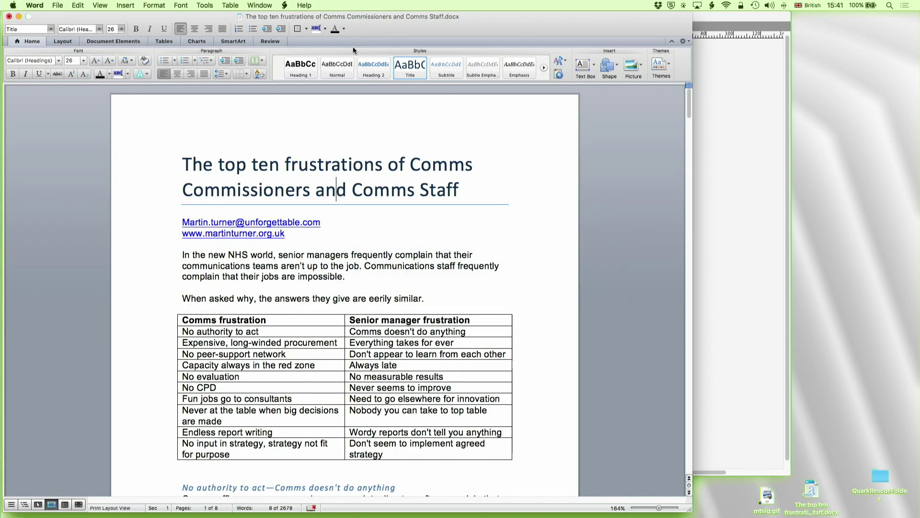
scroll(315, 199, "down", 15)
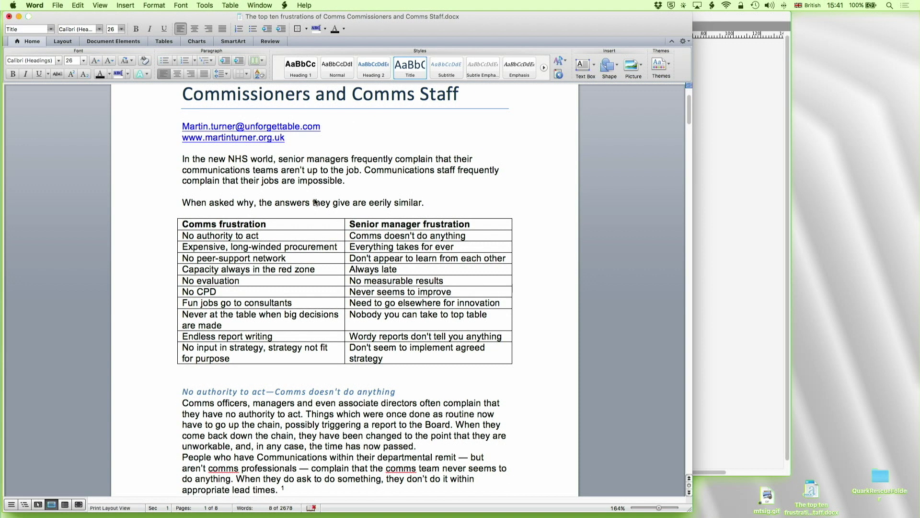
scroll(315, 199, "down", 20)
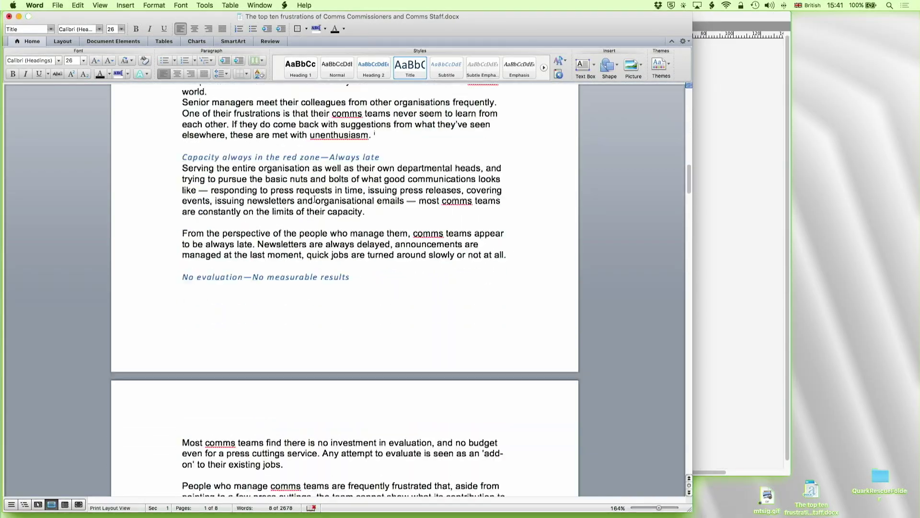
scroll(315, 199, "down", 20)
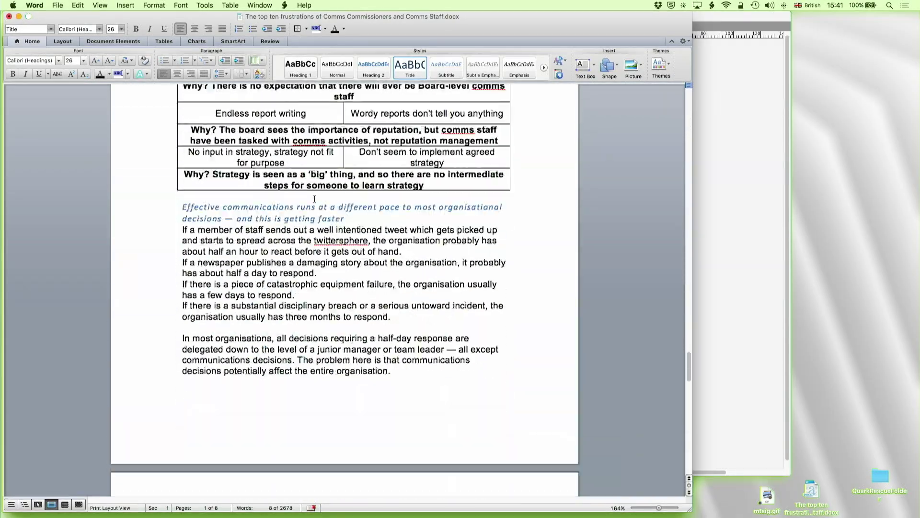
scroll(315, 199, "up", 20)
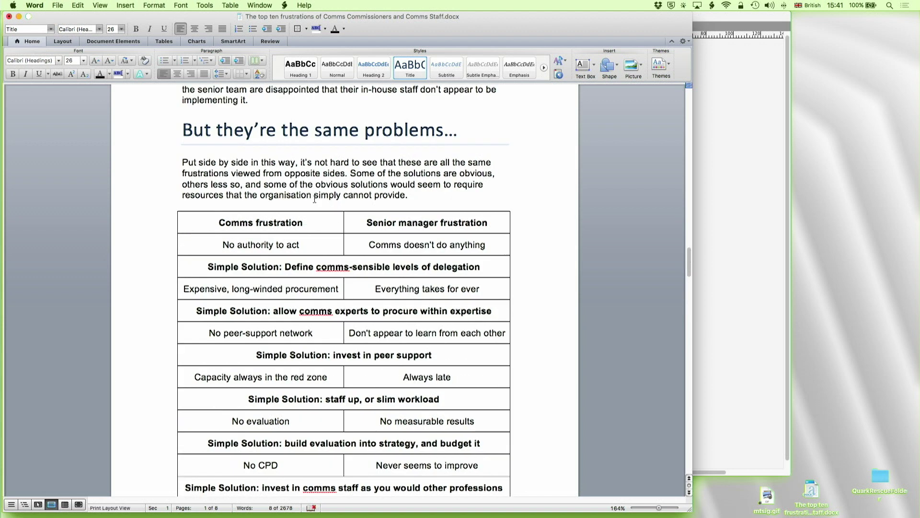
scroll(314, 196, "down", 5)
scroll(297, 240, "up", 10)
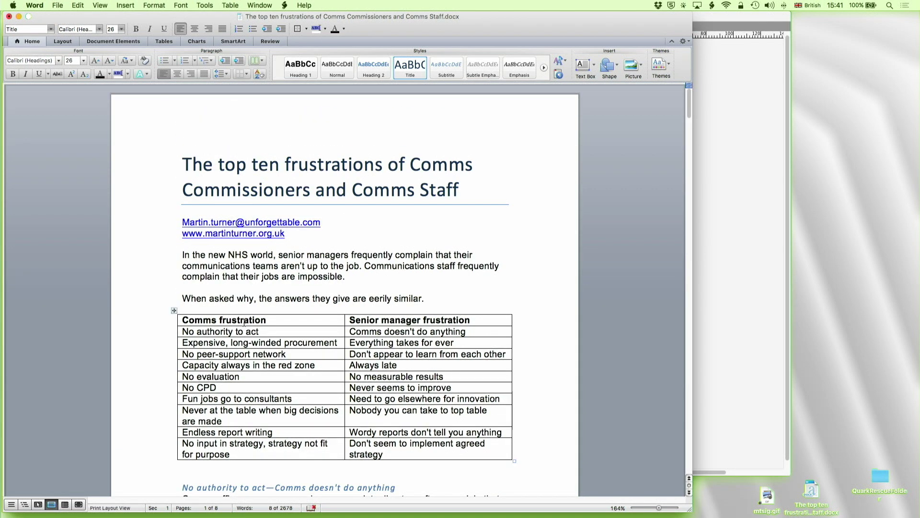
scroll(228, 221, "down", 10)
scroll(254, 355, "up", 10)
Step: Check which paragraph style the title uses in the style list, without changing it
left_click(297, 163)
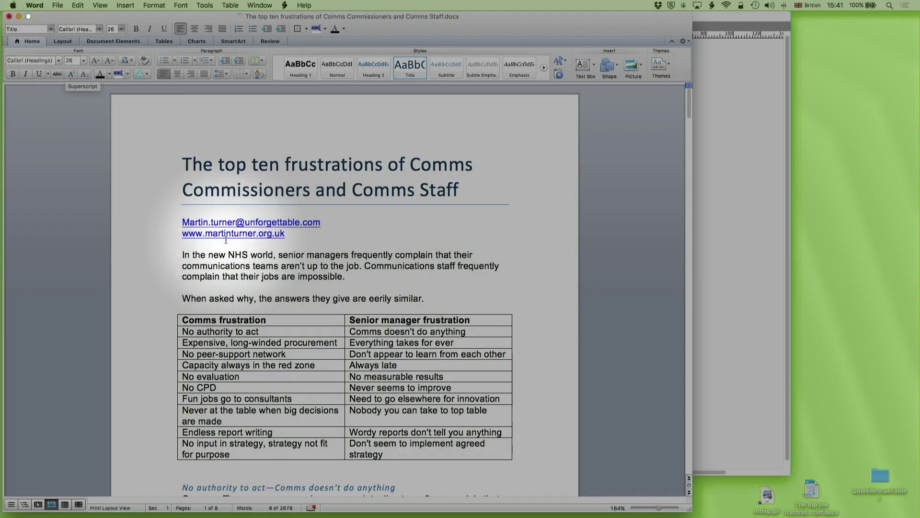
scroll(201, 143, "down", 2)
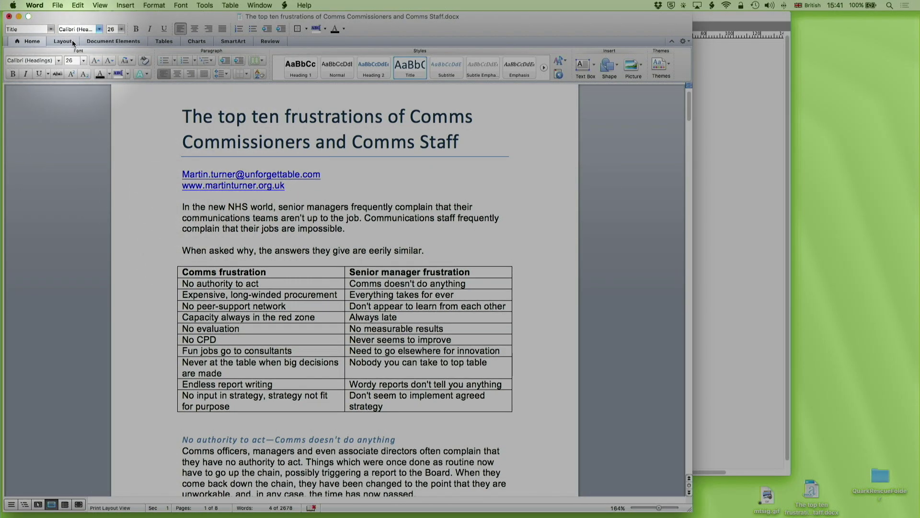
left_click(50, 28)
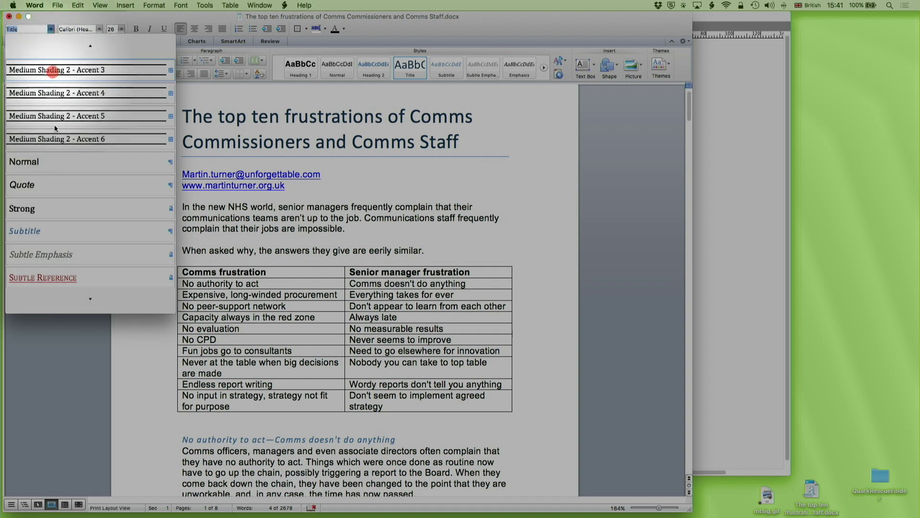
left_click(330, 259)
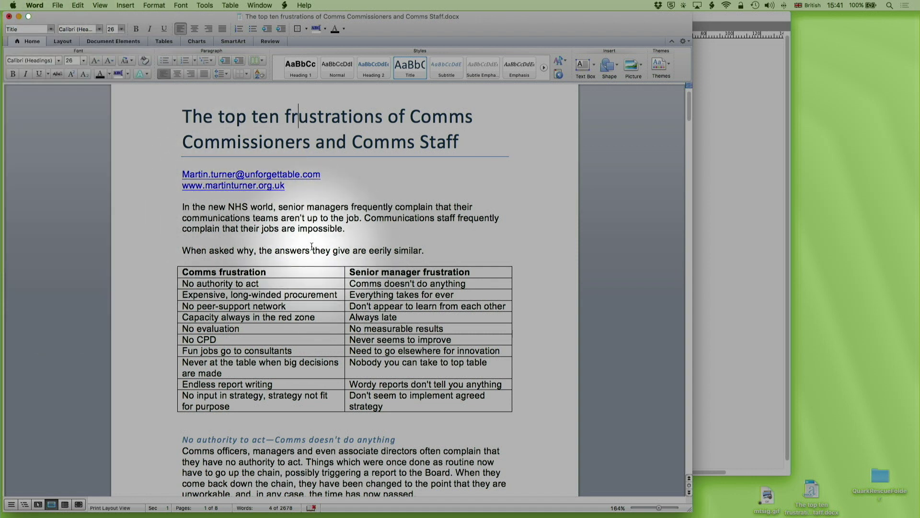
Step: Select the Audiences diagram picture, then scroll through the rest and back up
scroll(330, 259, "down", 10)
scroll(312, 246, "down", 5)
scroll(322, 230, "up", 2)
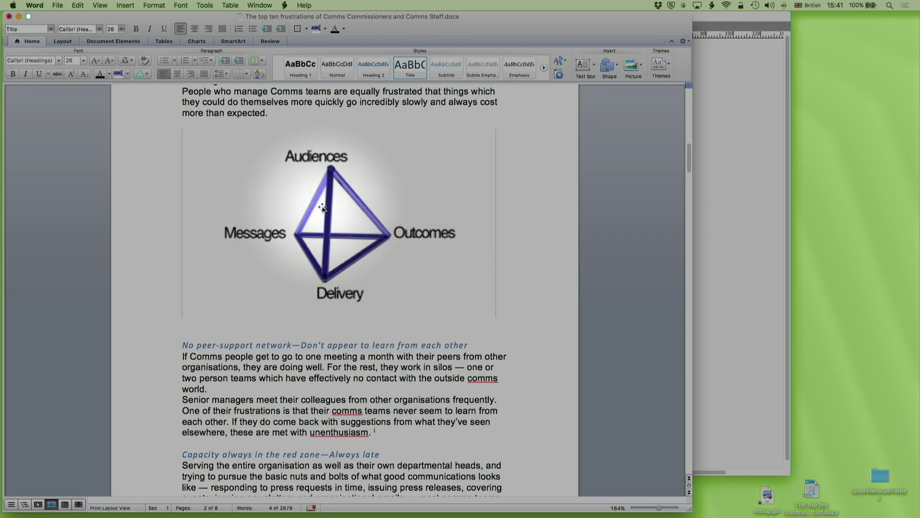
left_click(324, 224)
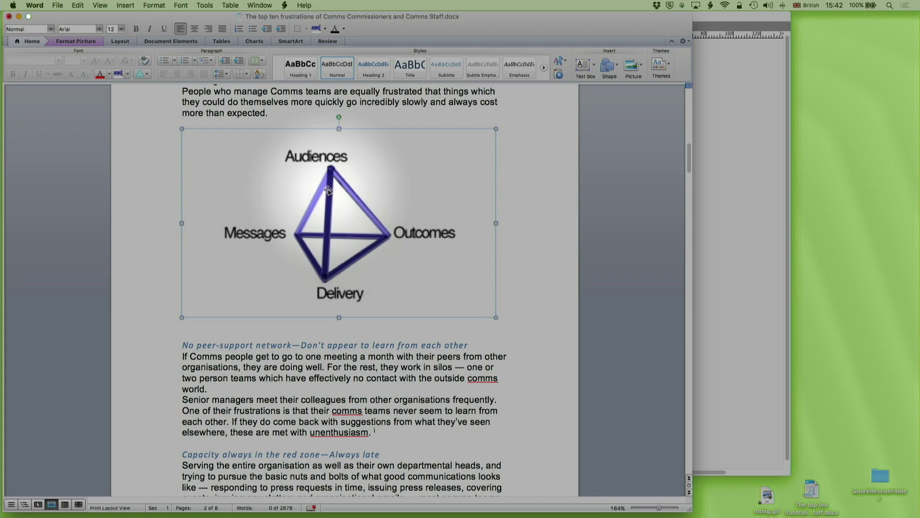
scroll(329, 190, "down", 20)
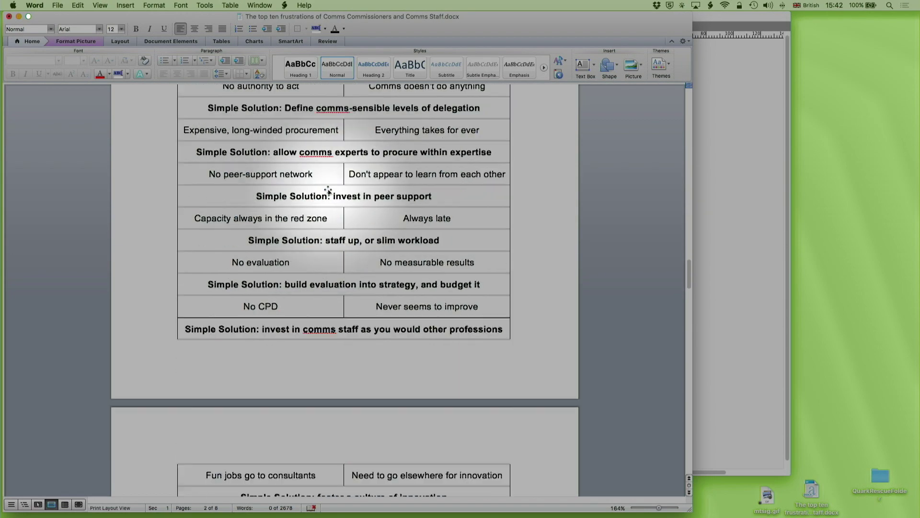
scroll(329, 191, "down", 20)
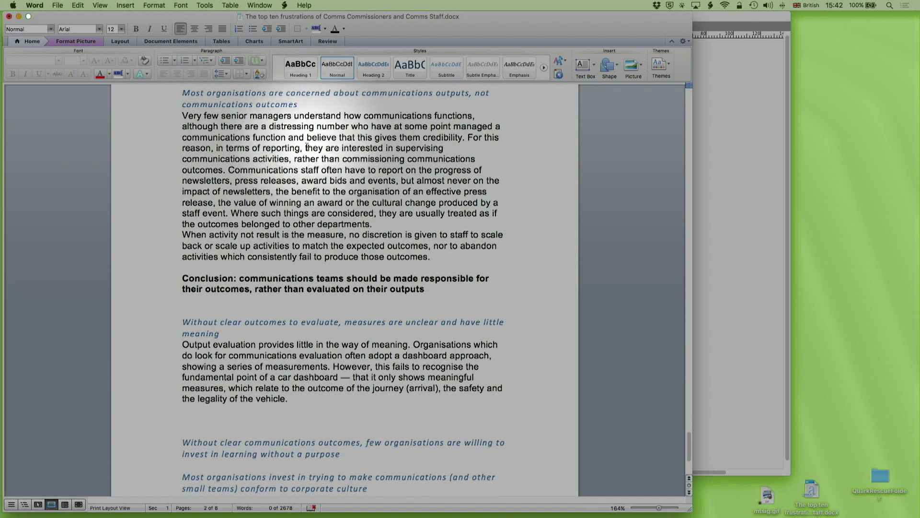
scroll(306, 146, "down", 8)
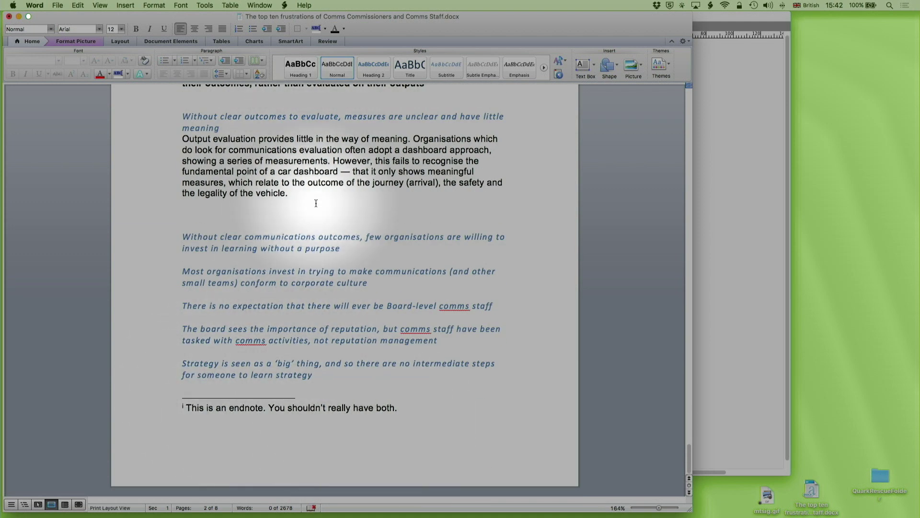
scroll(316, 204, "up", 20)
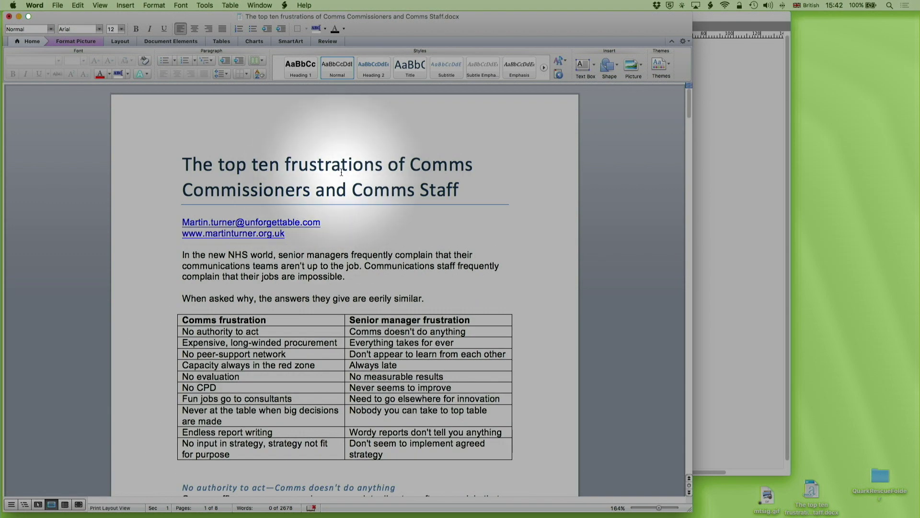
Step: Back in QuarkXPress, import the frustrations .docx into the text box with Include Style Sheets ticked
key("super+Tab")
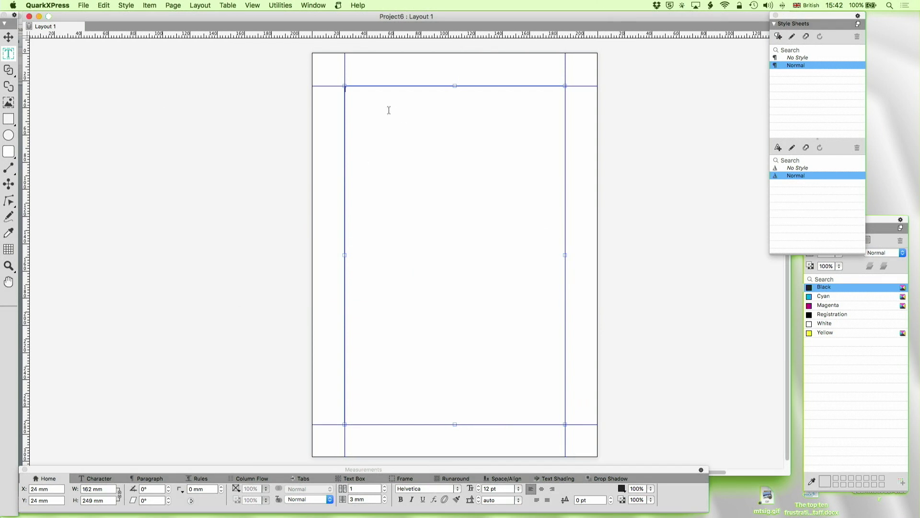
left_click(83, 5)
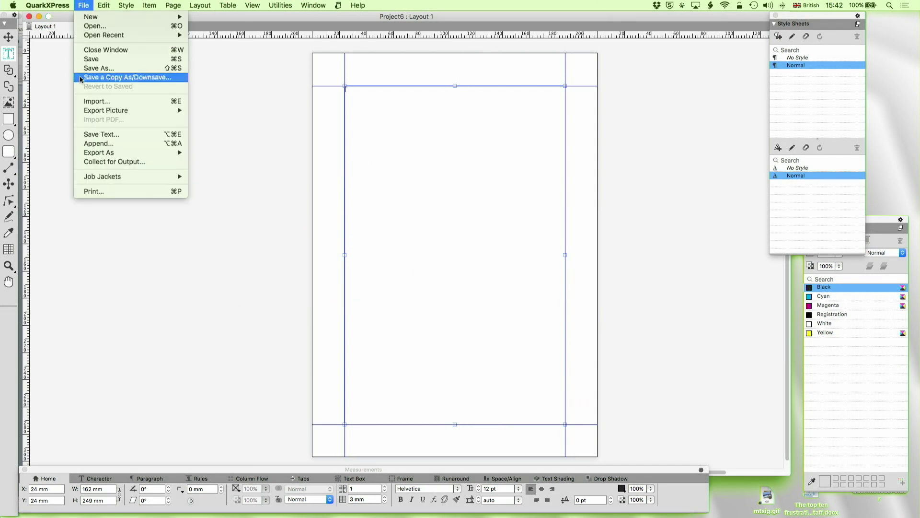
left_click(100, 101)
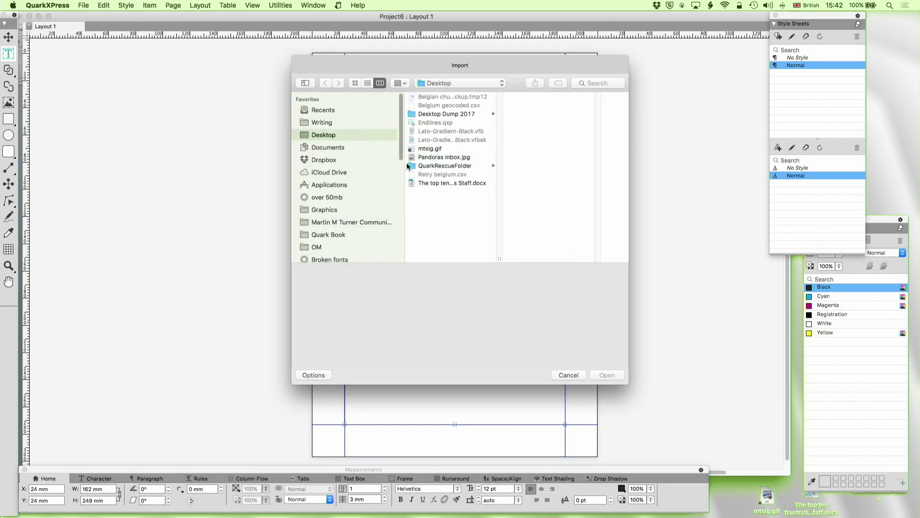
left_click(437, 183)
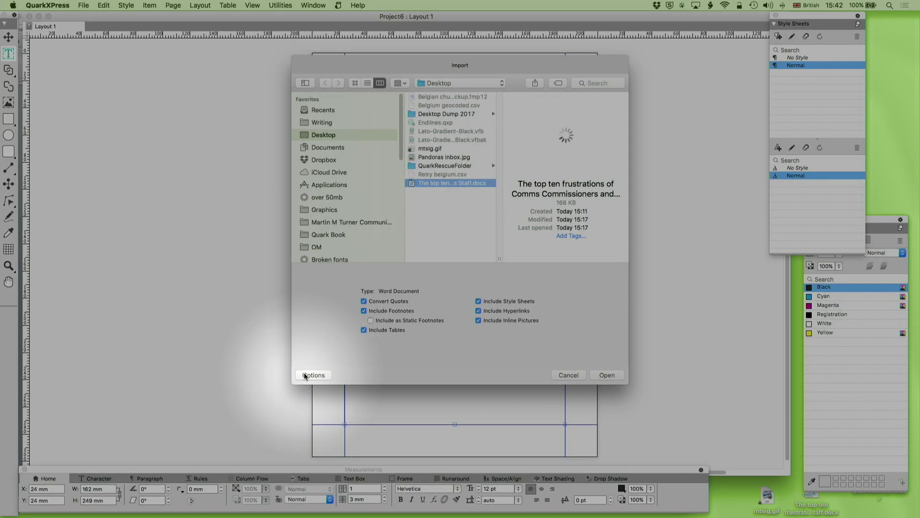
left_click(305, 375)
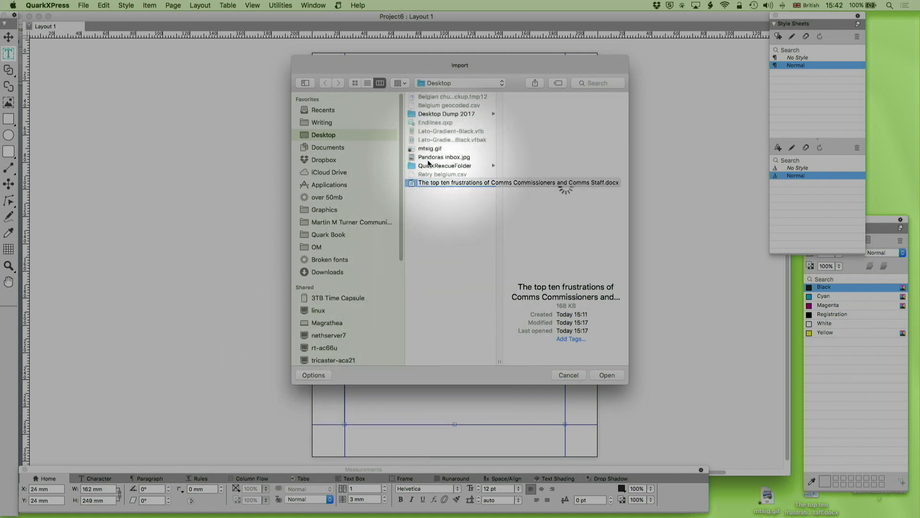
left_click(367, 83)
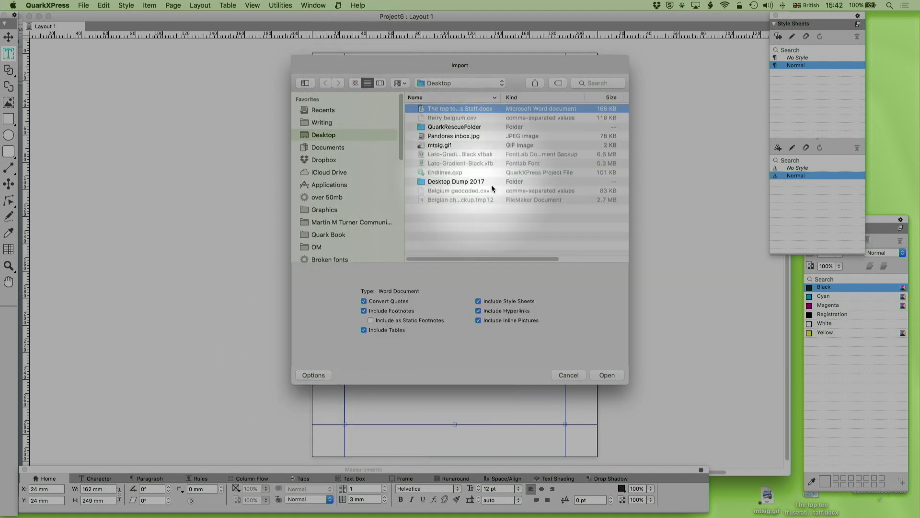
left_click(355, 83)
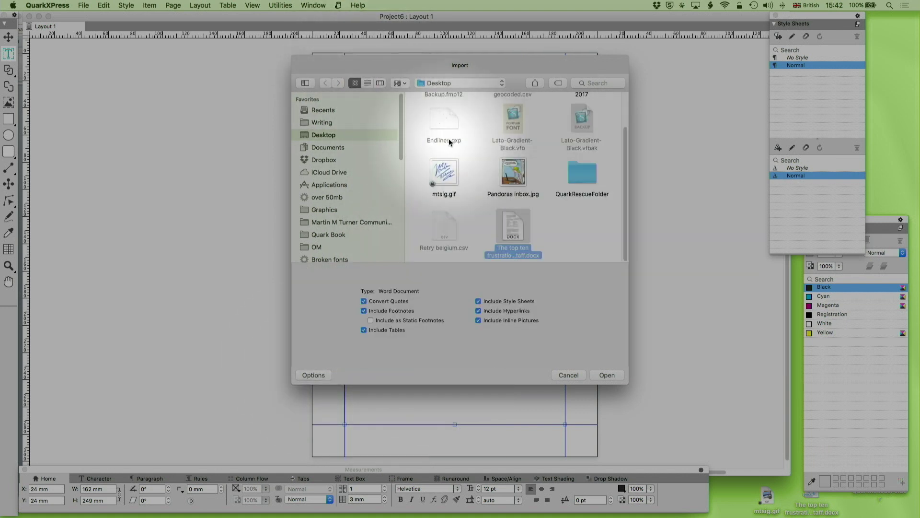
left_click(367, 83)
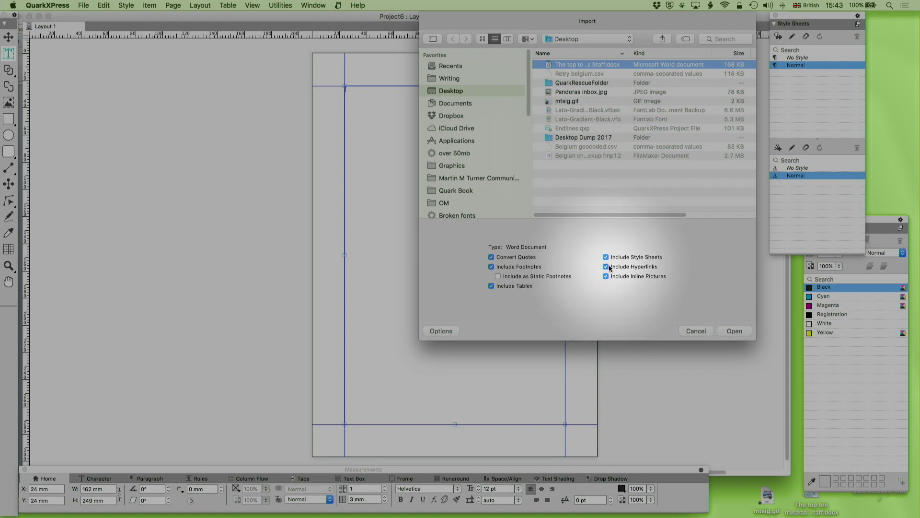
left_click_drag(632, 24, 581, 25)
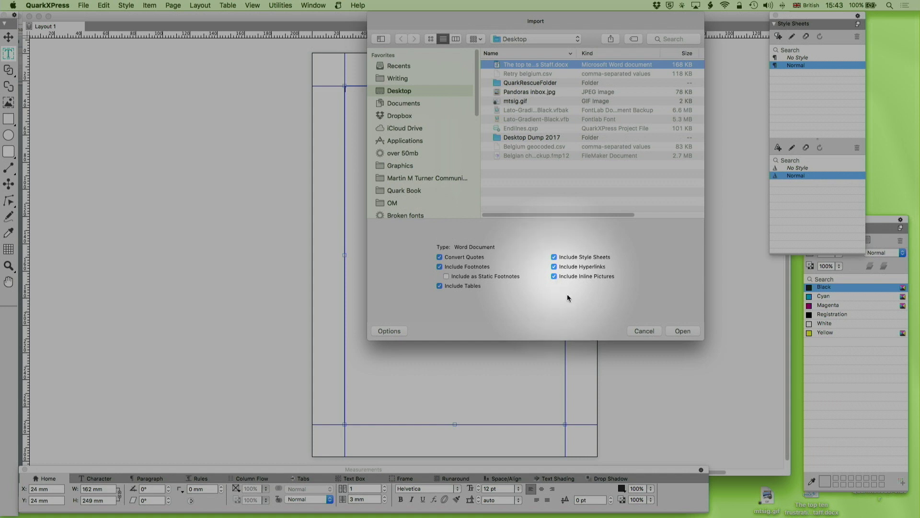
left_click(683, 331)
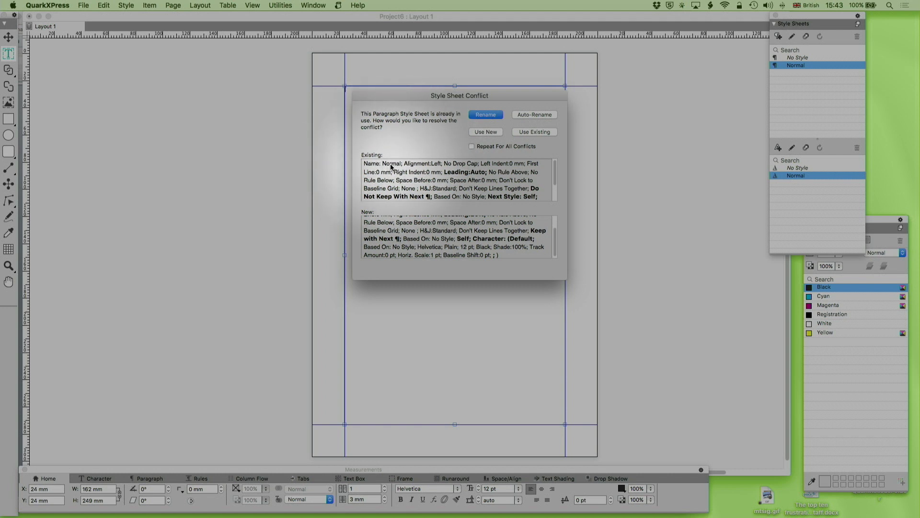
Step: Compare the Existing and New 'Normal' descriptions and choose Use New
scroll(385, 224, "up", 3)
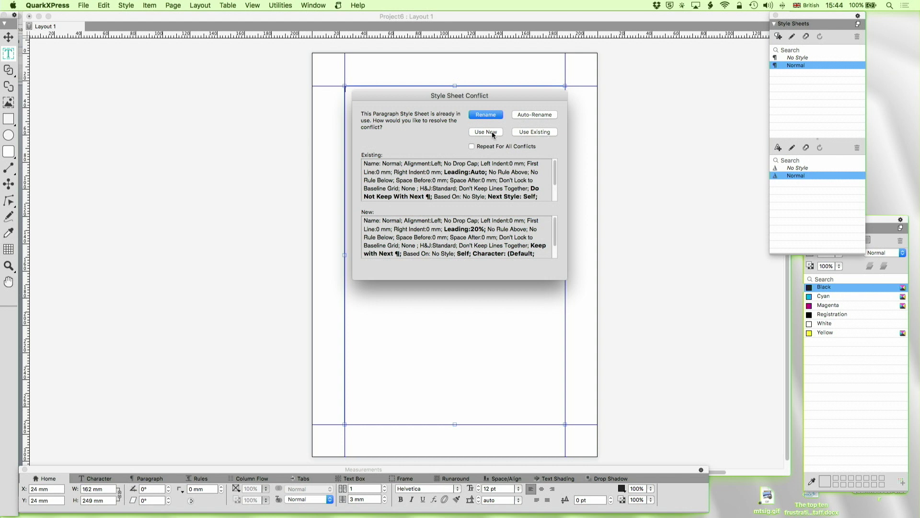
left_click(492, 132)
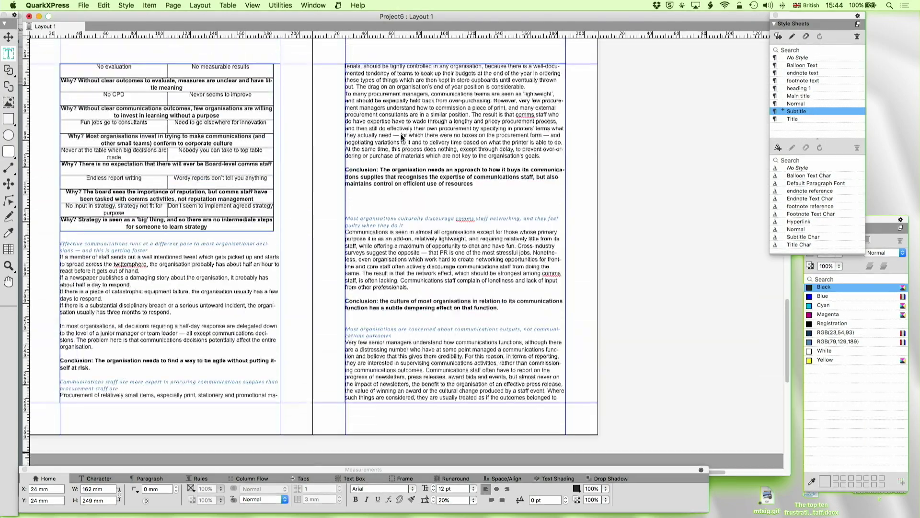
Step: Verify the Title style sheet uses Title Char as its character style, cancelling without changes
scroll(402, 138, "up", 15)
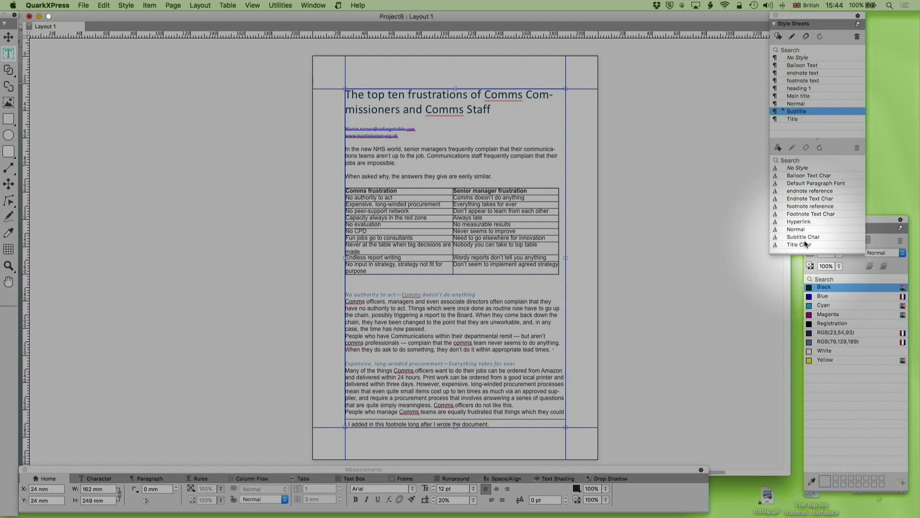
left_click(793, 119)
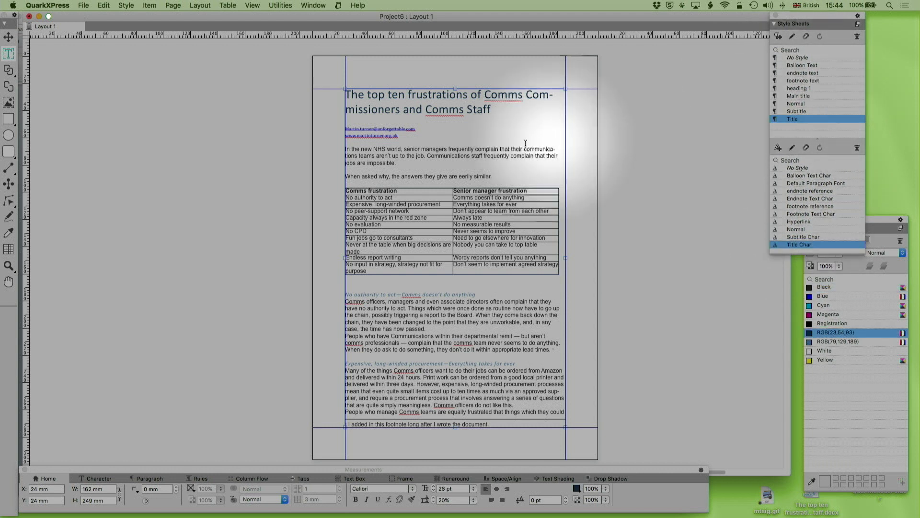
left_click(792, 38)
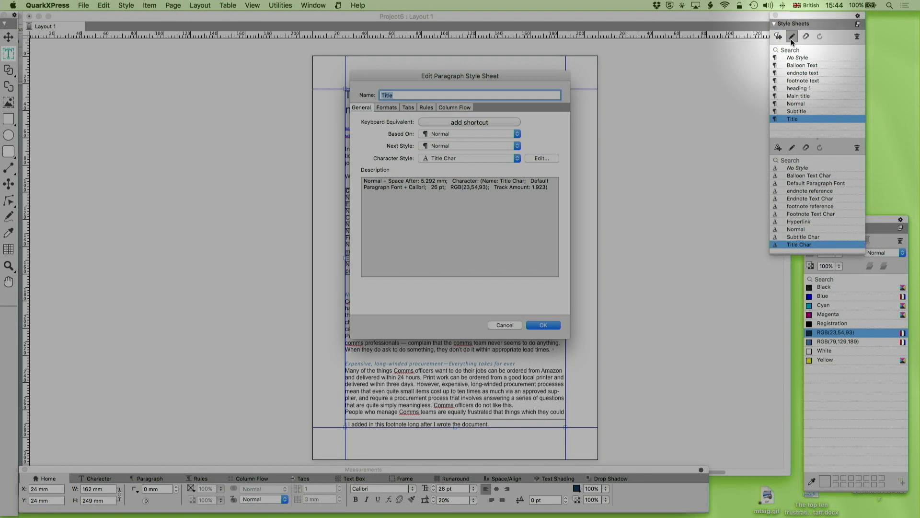
left_click(445, 158)
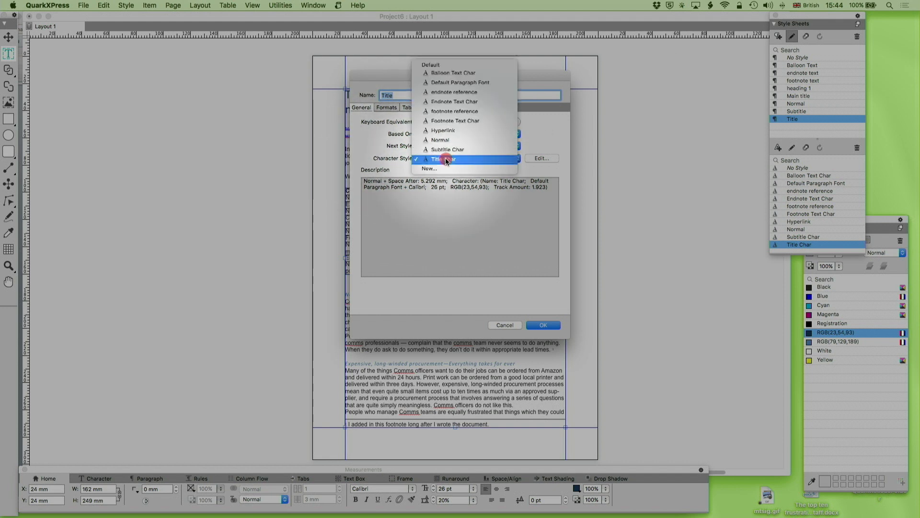
left_click(446, 159)
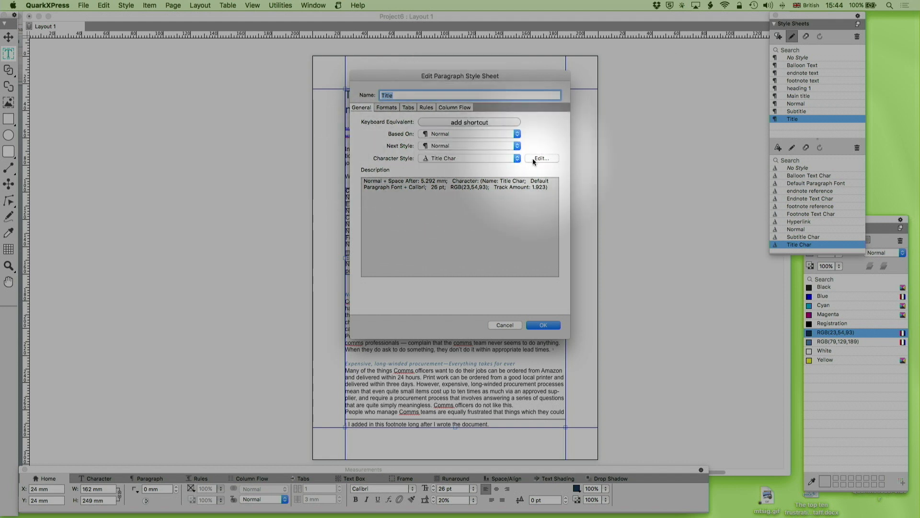
left_click(503, 324)
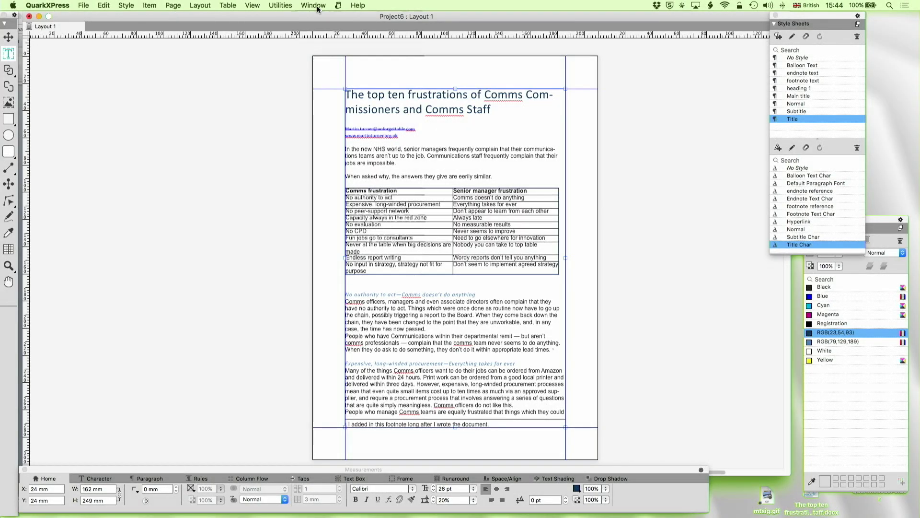
left_click(318, 5)
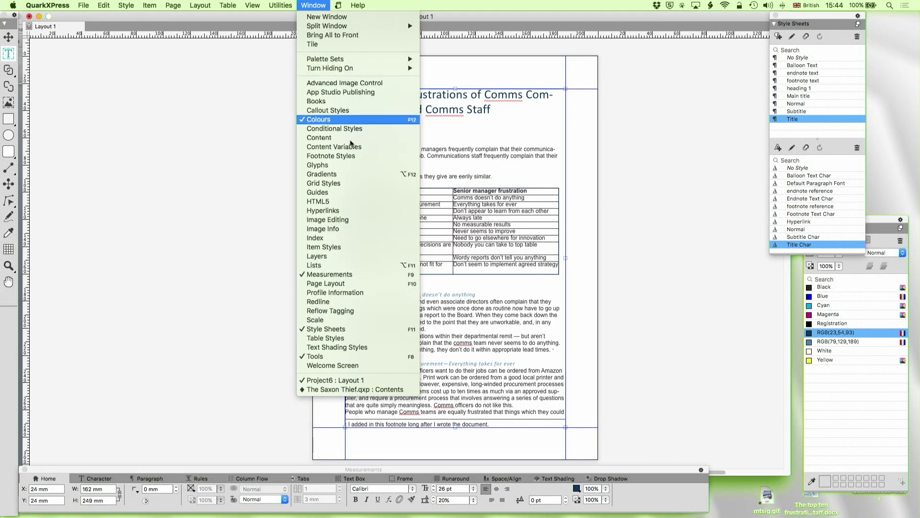
Step: In the Hyperlinks palette, name the website link 'My website' and the e-mail link 'My email'
left_click(336, 211)
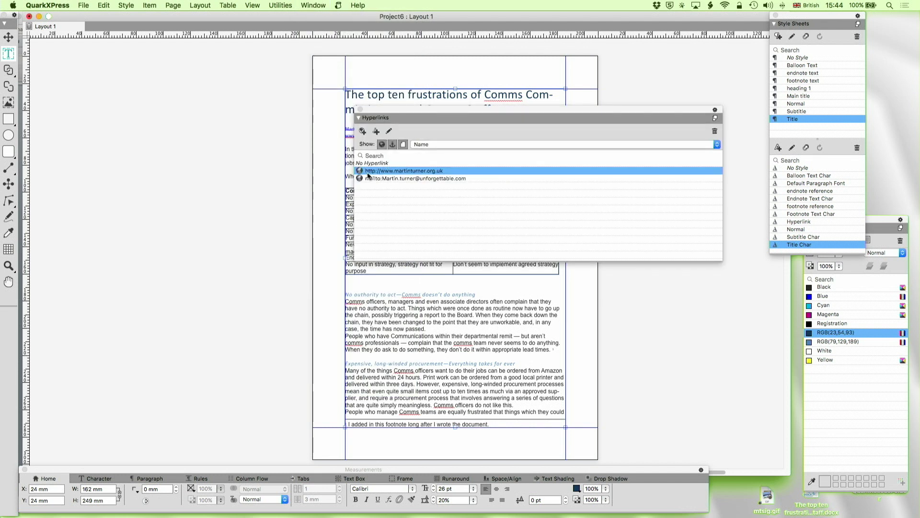
left_click_drag(424, 115, 357, 230)
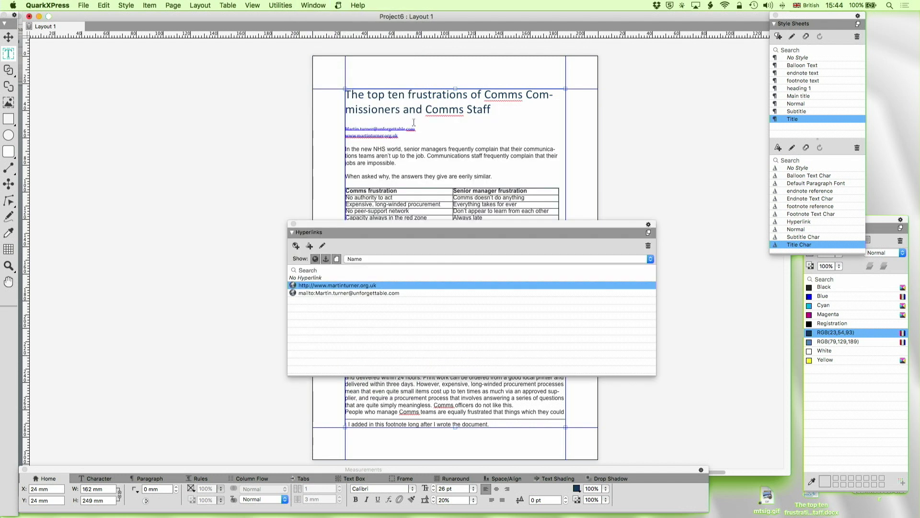
left_click(322, 246)
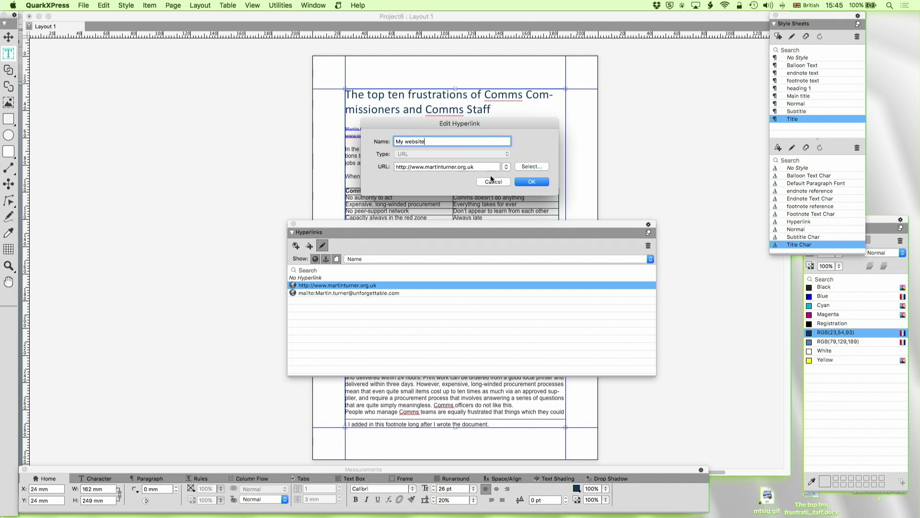
left_click(530, 182)
left_click(308, 292)
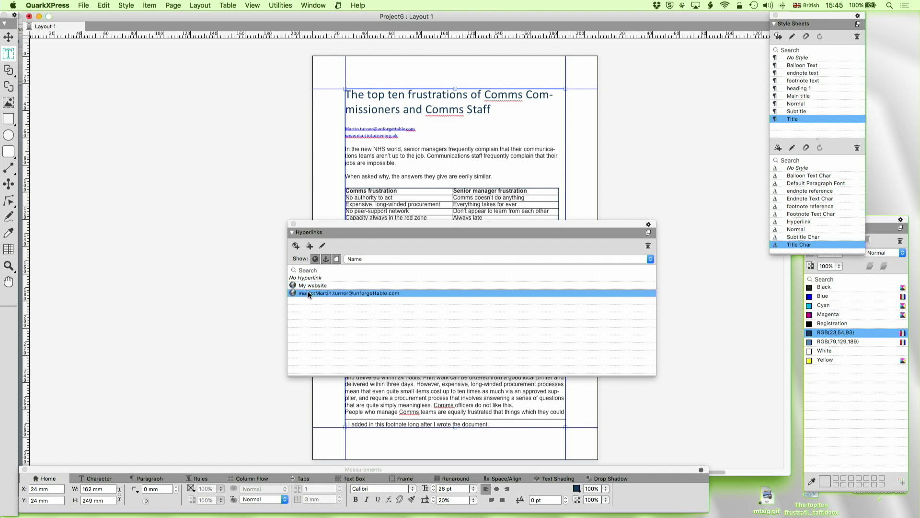
left_click(322, 246)
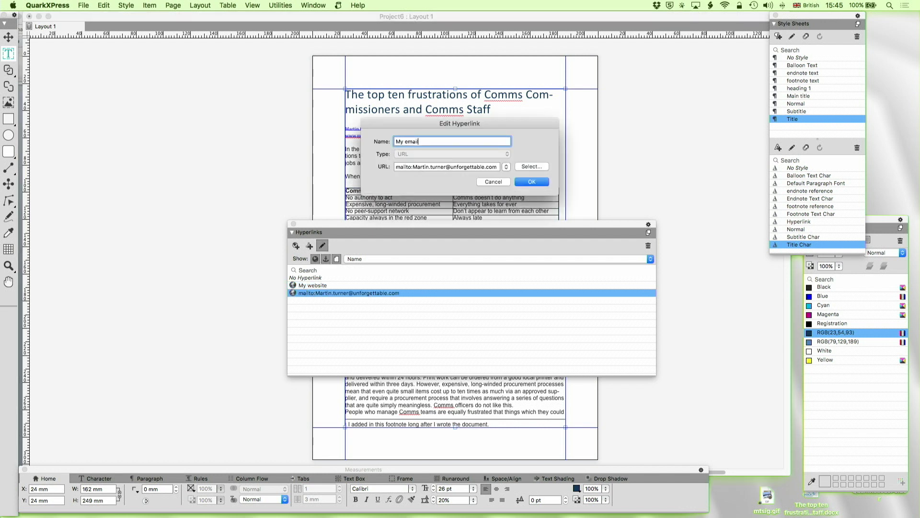
left_click(538, 182)
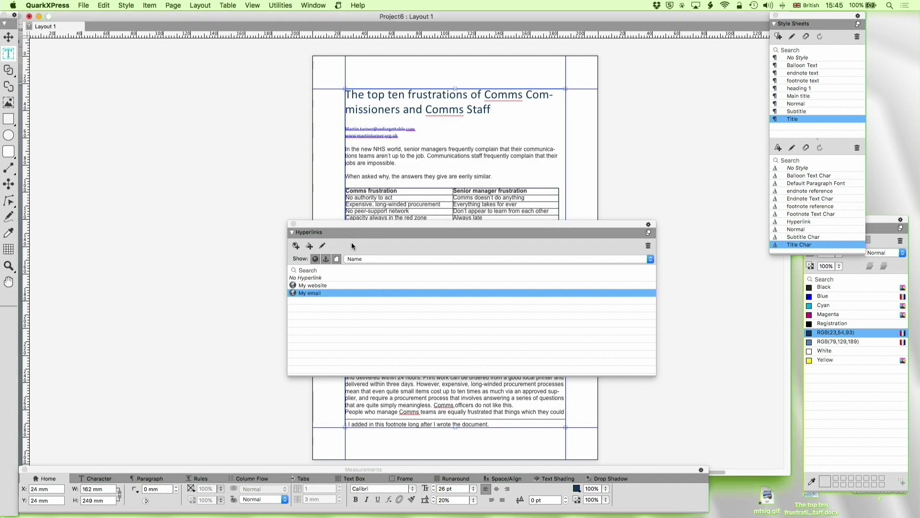
Step: Close Hyperlinks, zoom in on the title and contact links, and click into the e-mail link
left_click(293, 225)
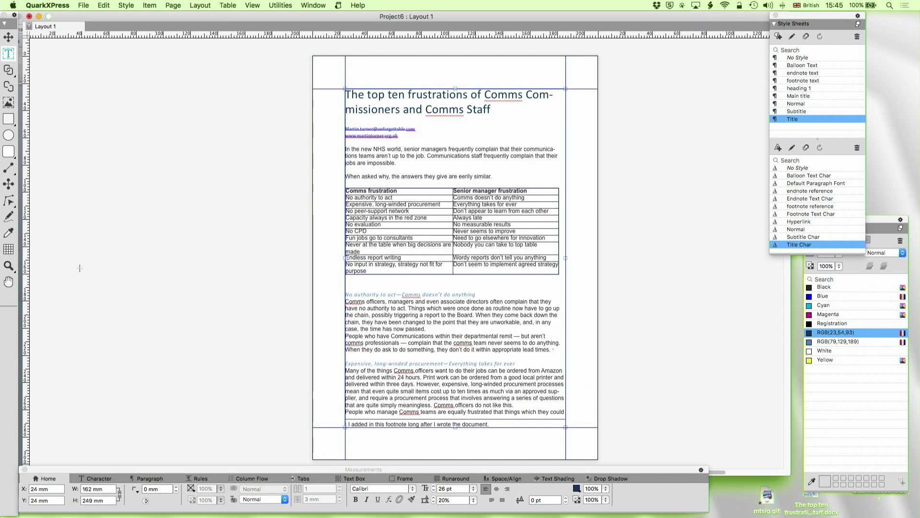
left_click(8, 266)
left_click_drag(331, 100, 422, 166)
scroll(431, 163, "down", 1)
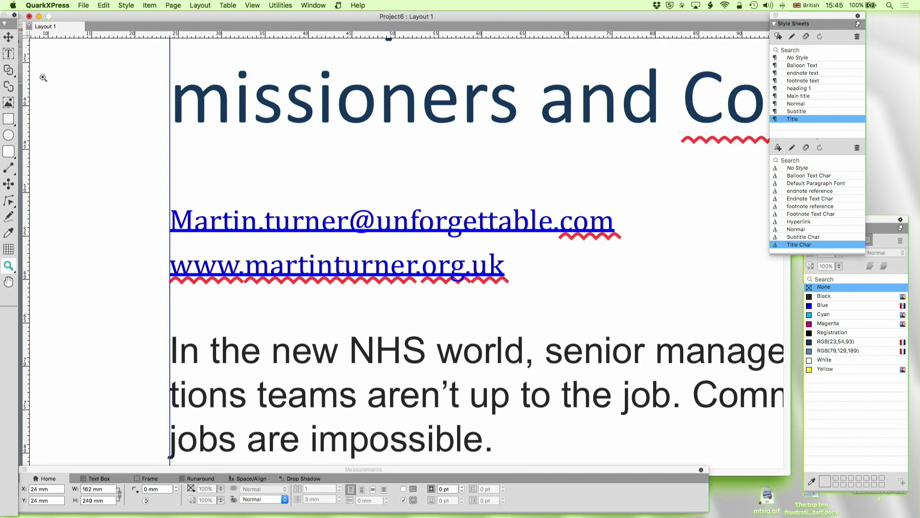
left_click(10, 55)
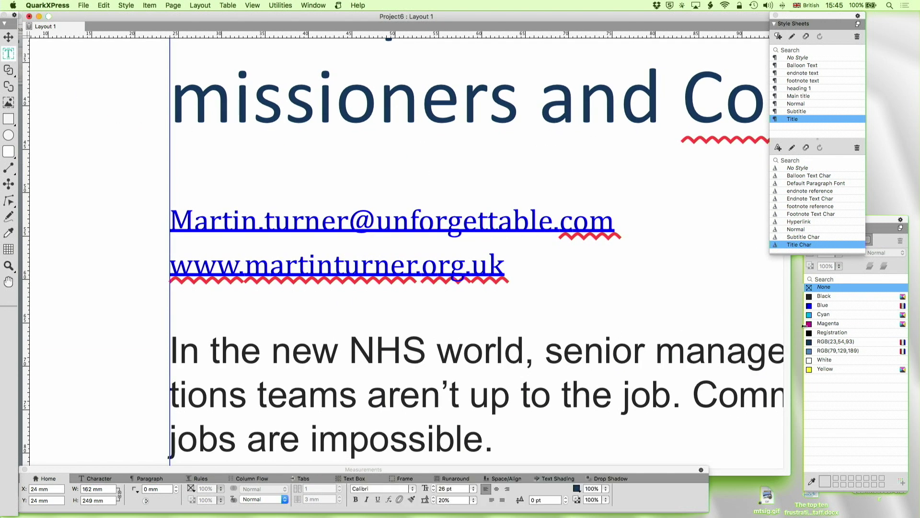
left_click(549, 229)
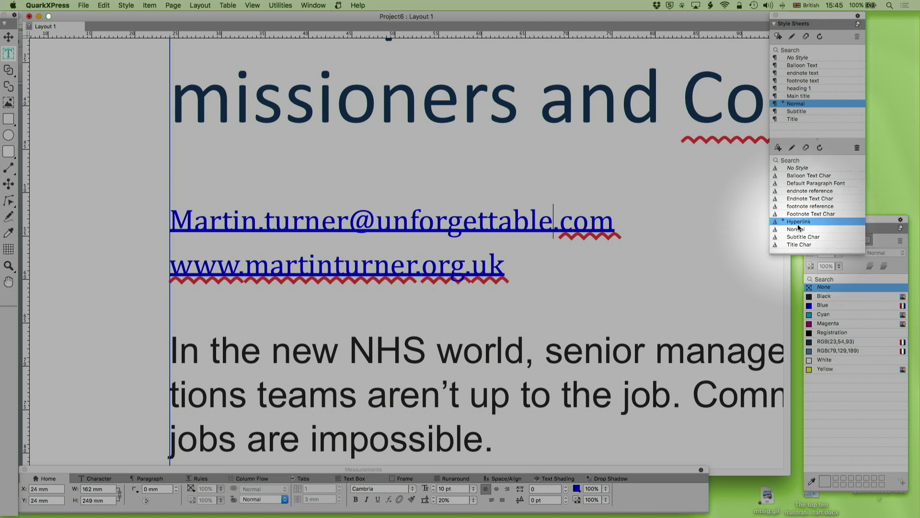
Step: Edit the Hyperlink character style to remove underline and use Black instead of Blue
left_click(792, 149)
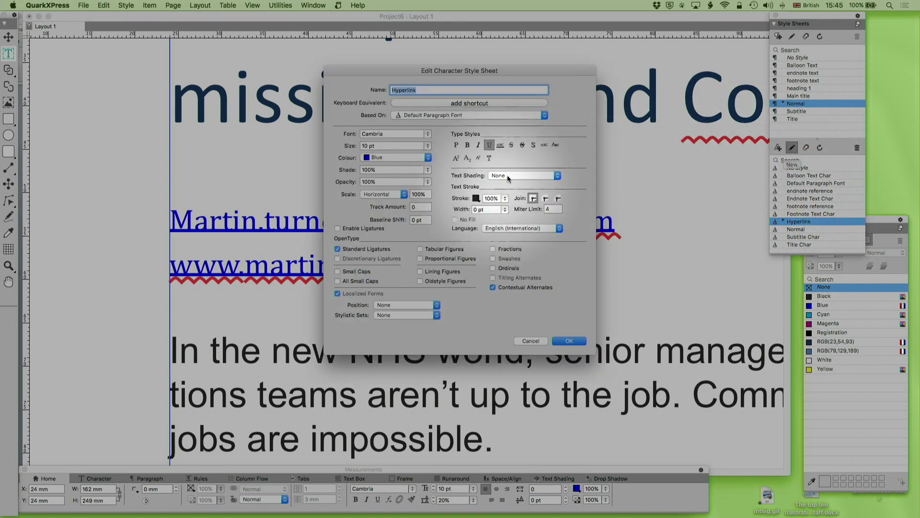
left_click(492, 146)
left_click(418, 158)
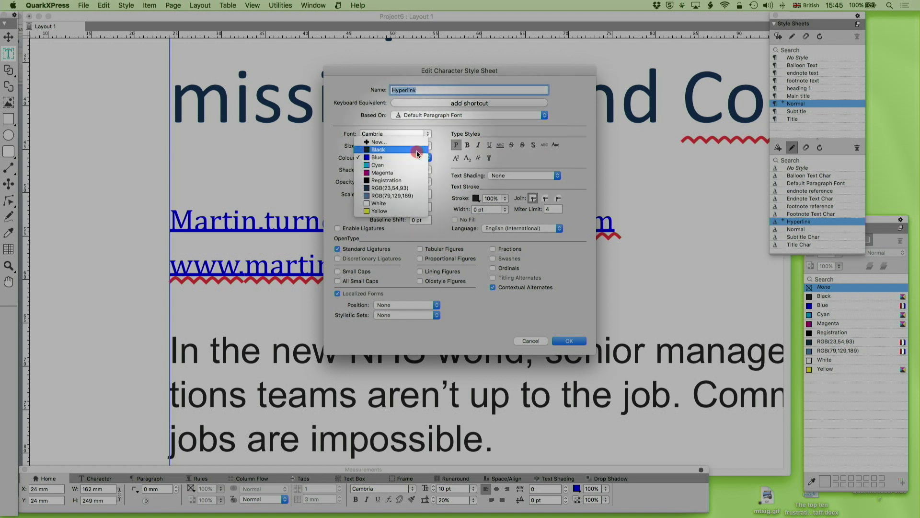
left_click(416, 151)
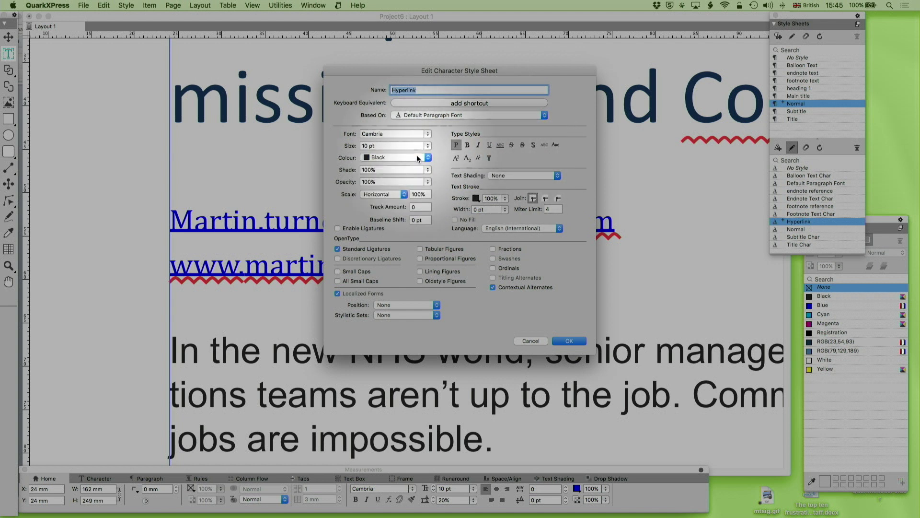
left_click(570, 341)
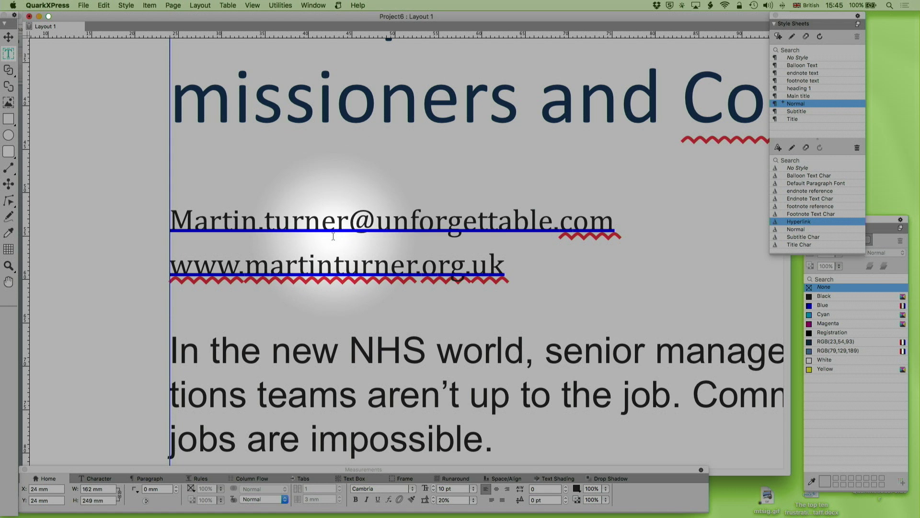
Step: Switch to the Output Preview view set
left_click(252, 6)
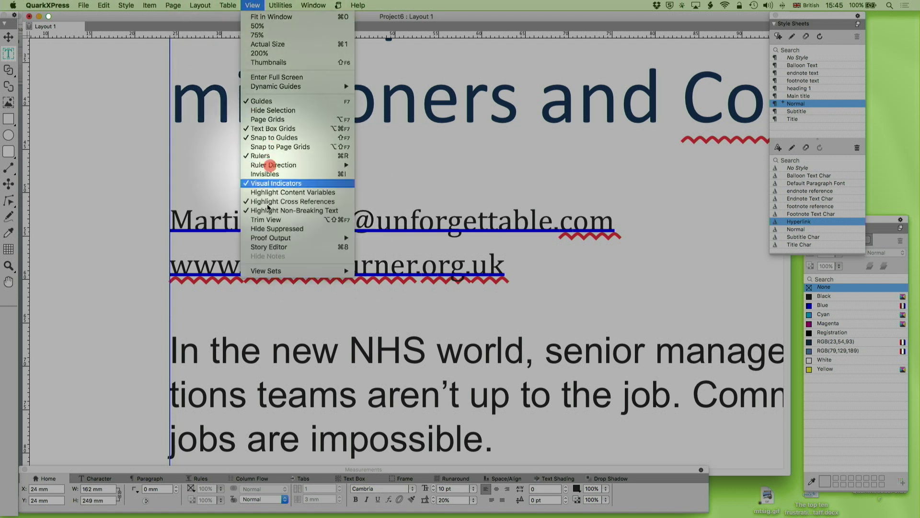
mouse_move(265, 271)
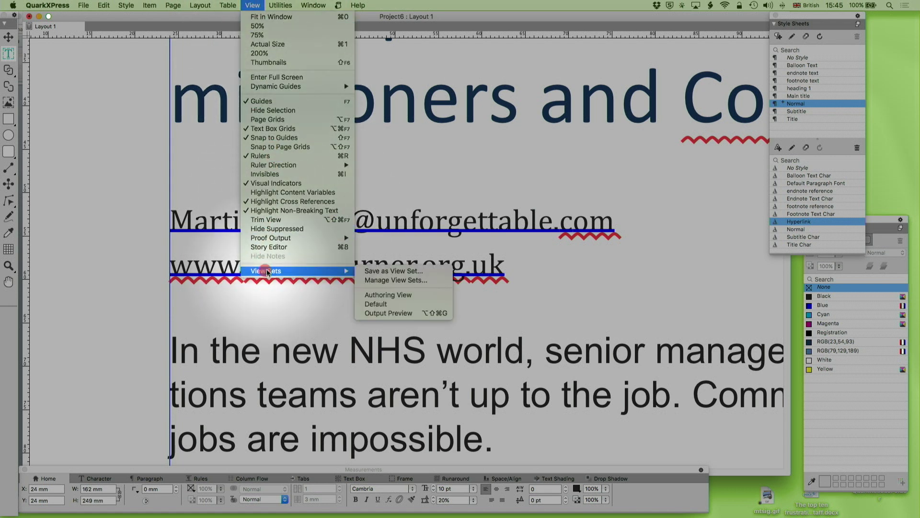
left_click(375, 313)
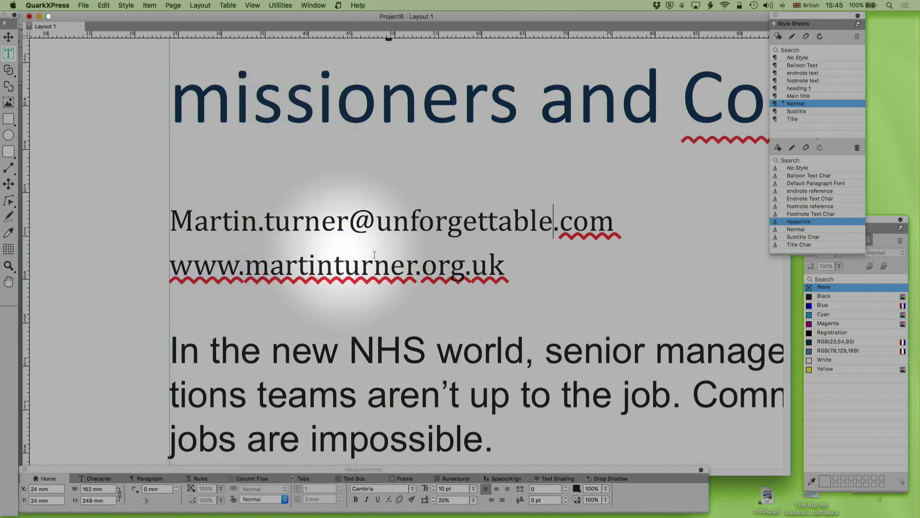
Step: Return to the Authoring View set showing invisibles, guides and hyperlink markers
left_click(252, 5)
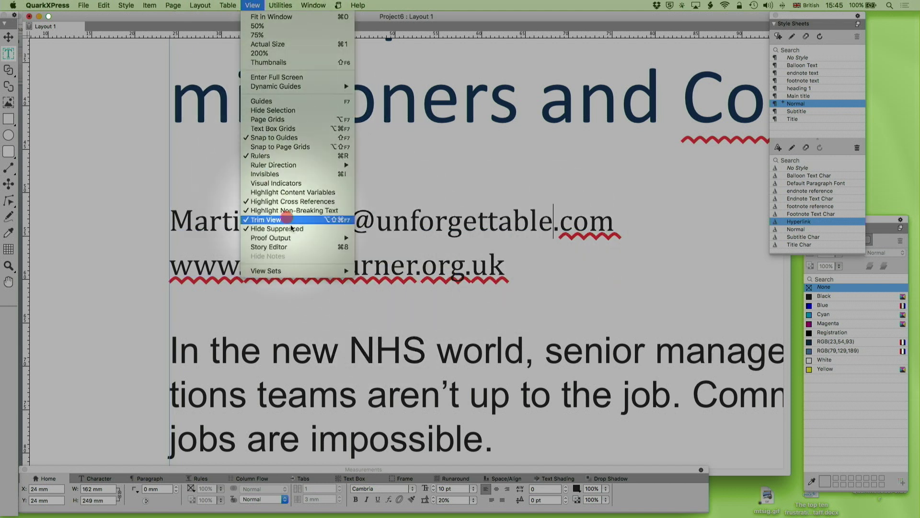
mouse_move(304, 271)
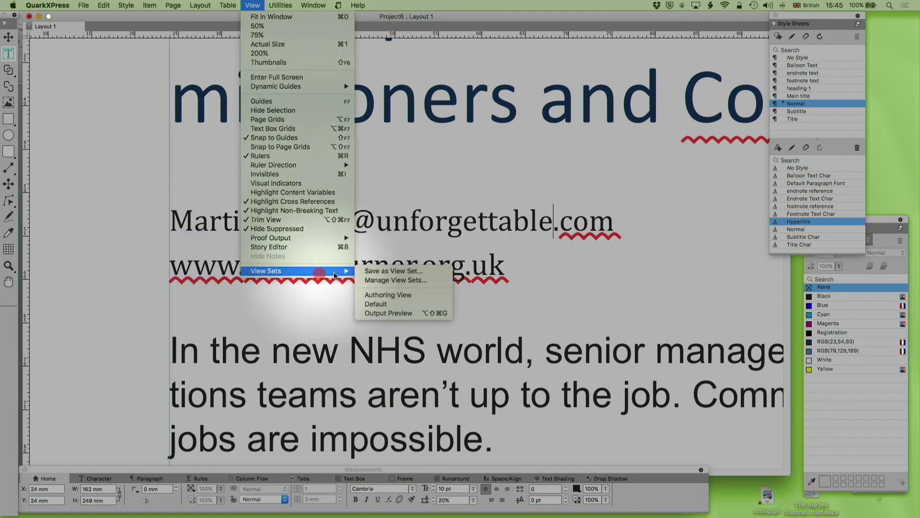
left_click(376, 295)
left_click(252, 5)
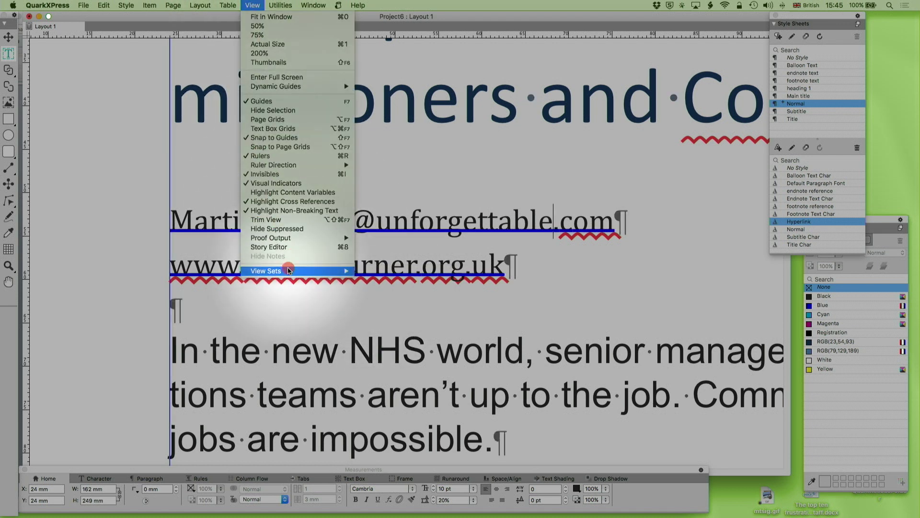
left_click(287, 270)
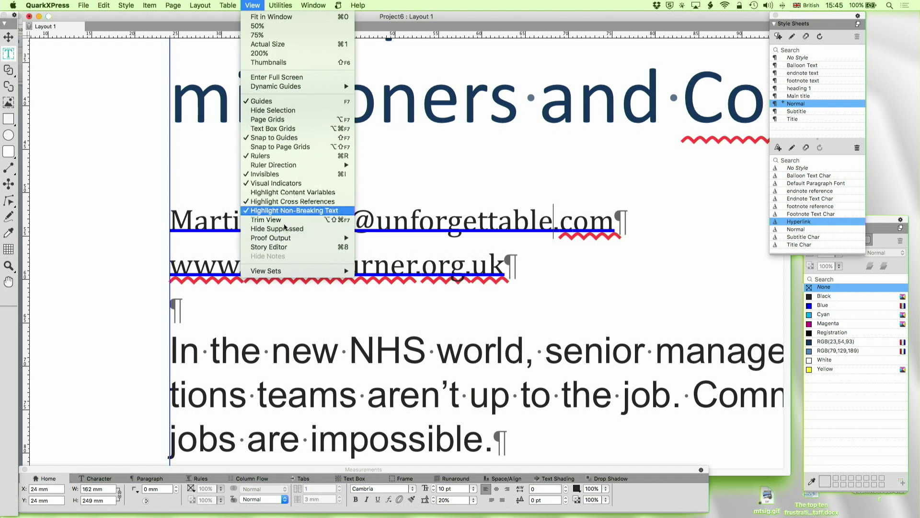
left_click(283, 331)
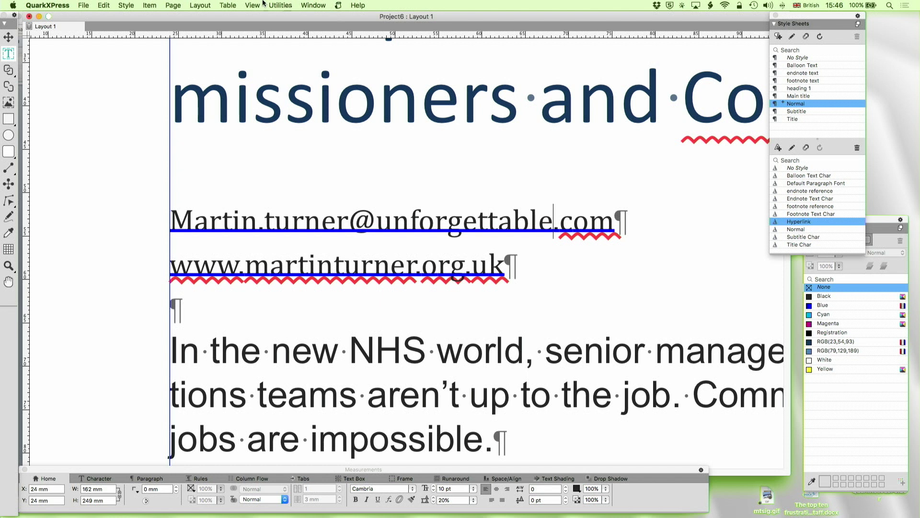
Step: Inspect the Hyperlinks settings in the Export as PDF options, then cancel both dialogs
left_click(84, 5)
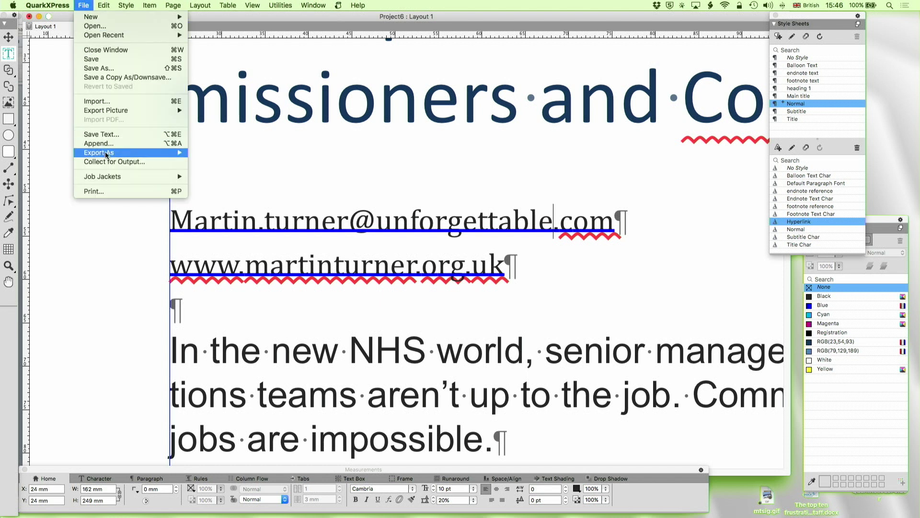
mouse_move(107, 153)
left_click(211, 153)
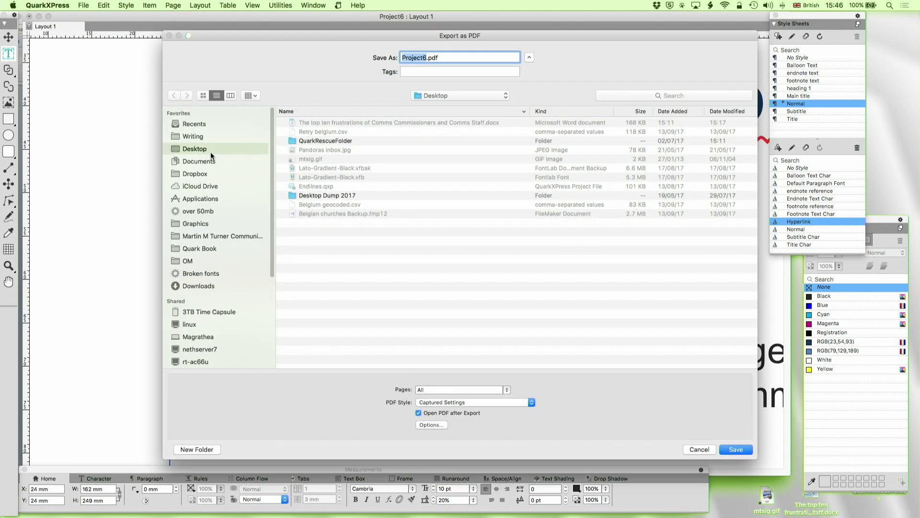
left_click(429, 424)
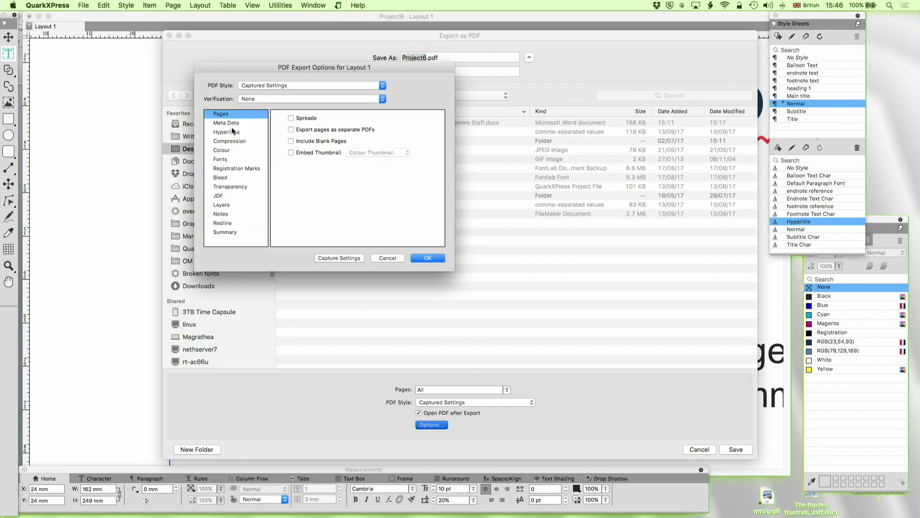
left_click(231, 126)
left_click(225, 134)
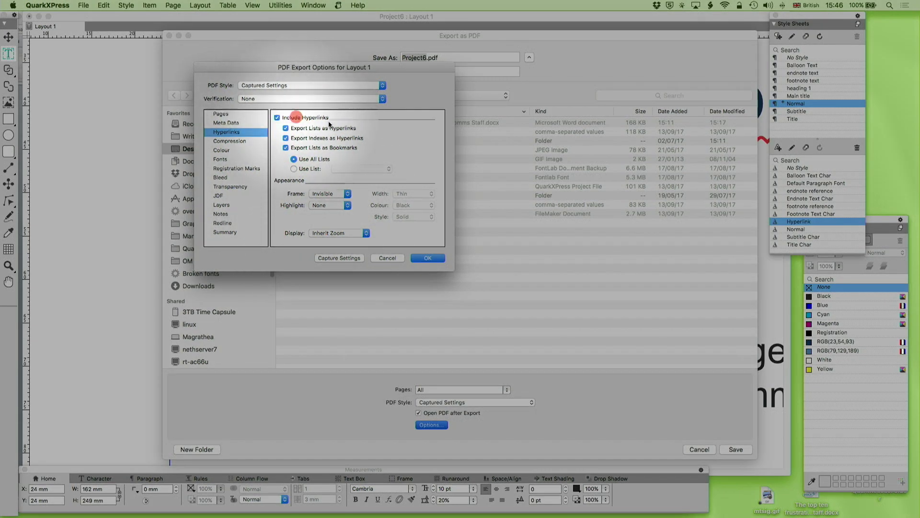
left_click(383, 261)
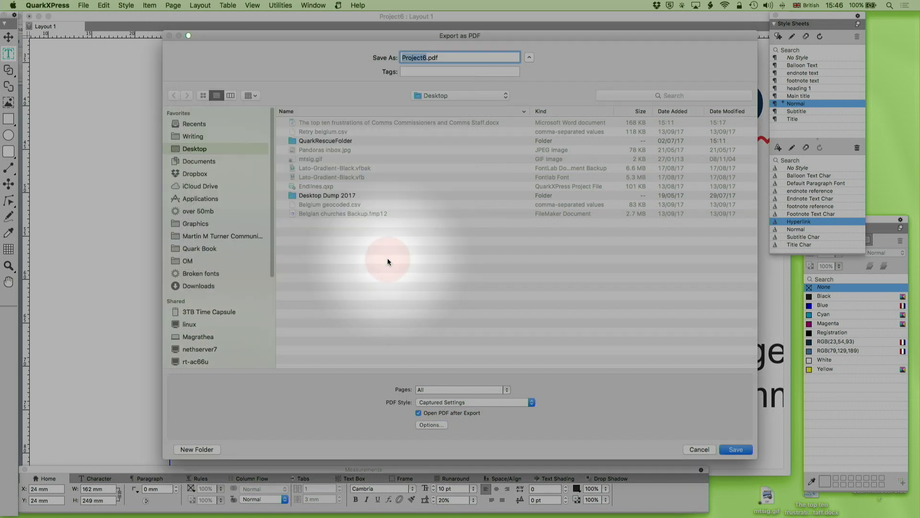
left_click(706, 448)
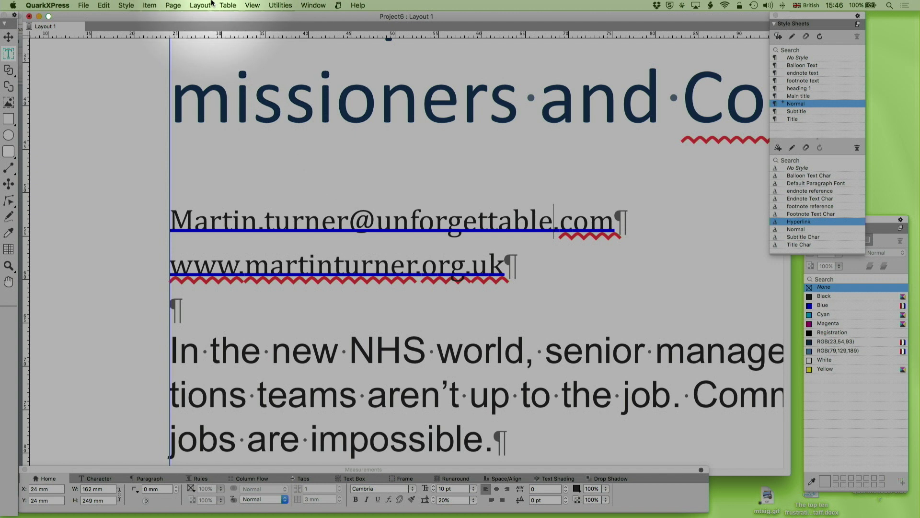
left_click(249, 5)
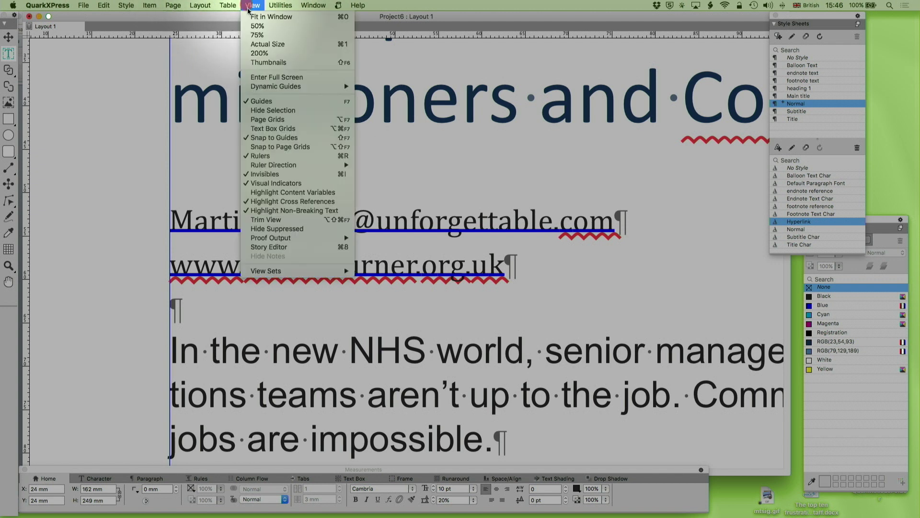
left_click(250, 247)
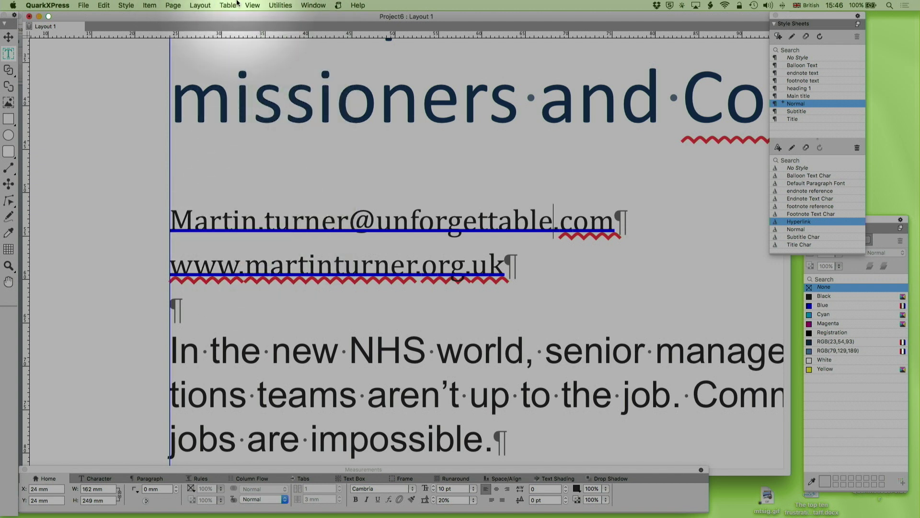
left_click(253, 5)
mouse_move(319, 272)
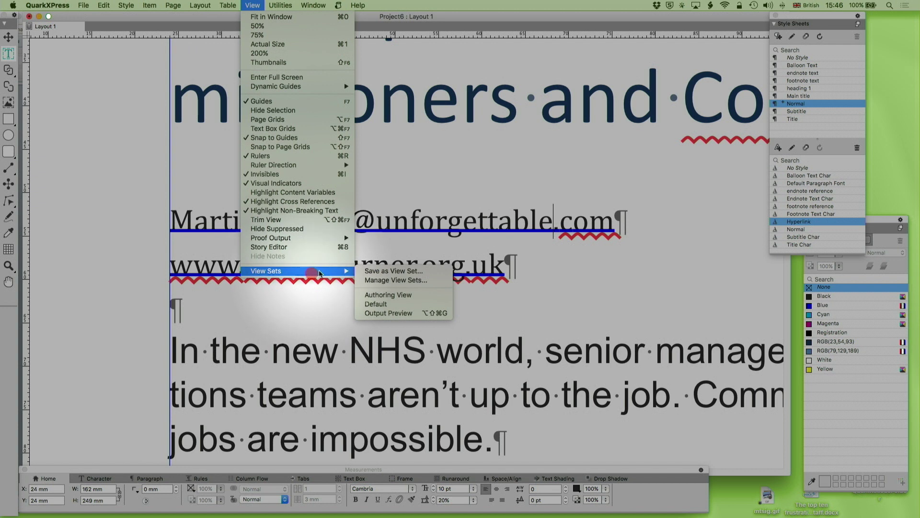
left_click(412, 313)
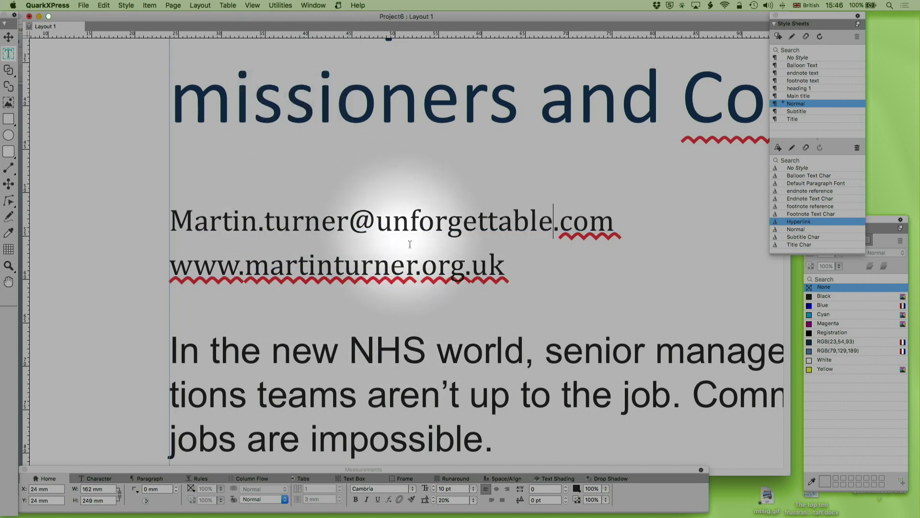
left_click(253, 4)
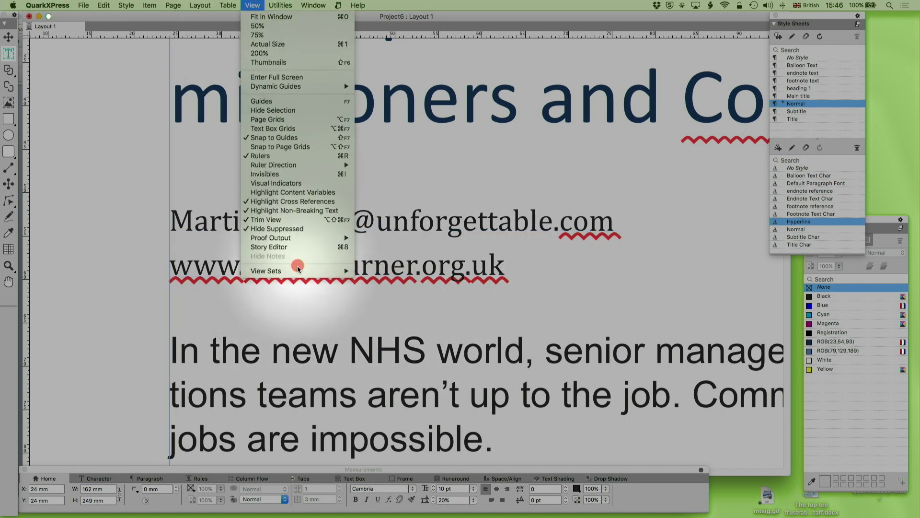
mouse_move(331, 271)
left_click(397, 295)
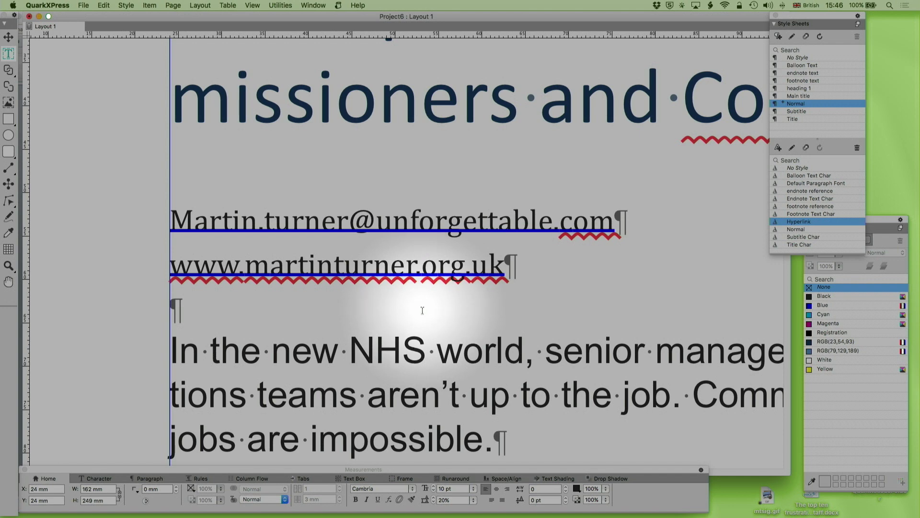
Step: Zoom out to the frustrations table and select the entire table
key("super+minus")
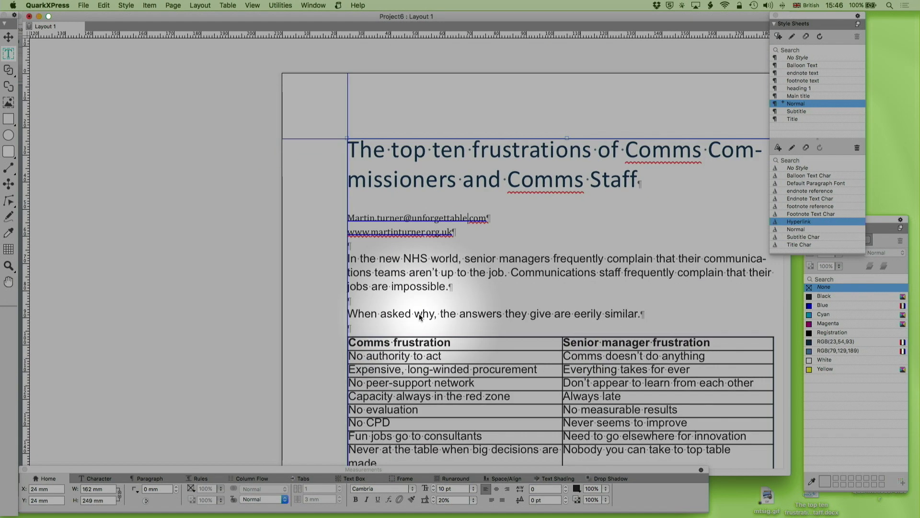
scroll(419, 313, "right", 3)
scroll(419, 313, "down", 6)
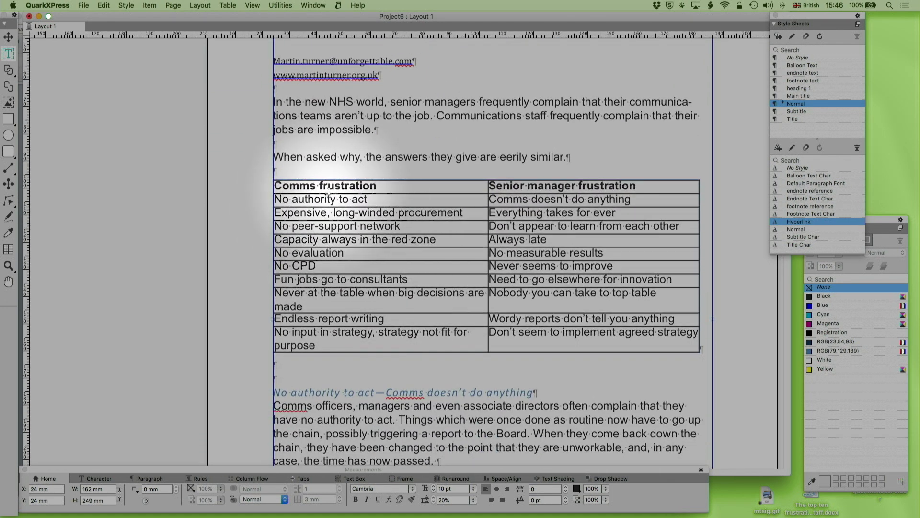
left_click(345, 187)
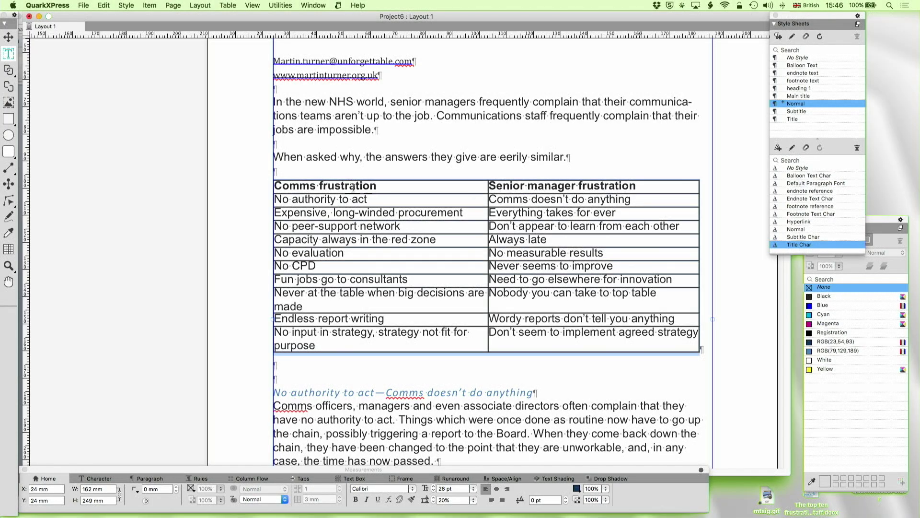
key("super+a")
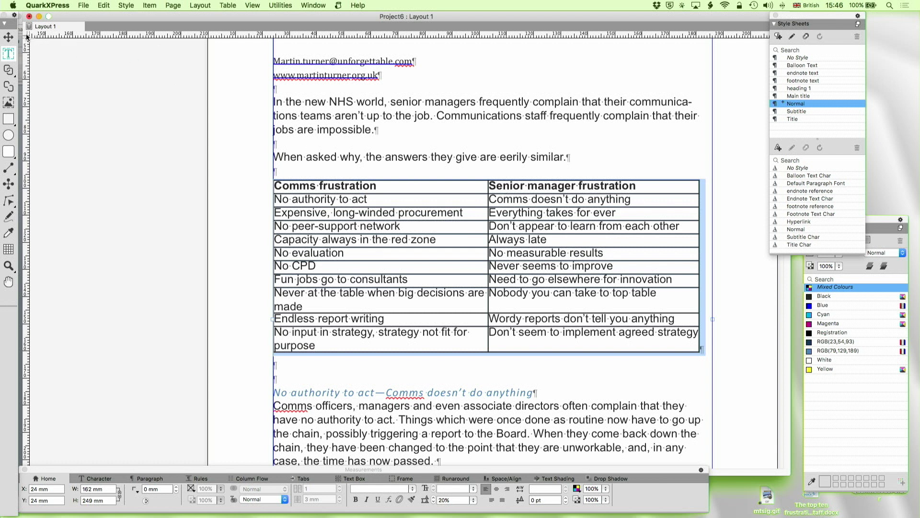
Step: With the Item tool, drag the table's right border out to the text column edge
left_click(9, 35)
left_click(699, 276)
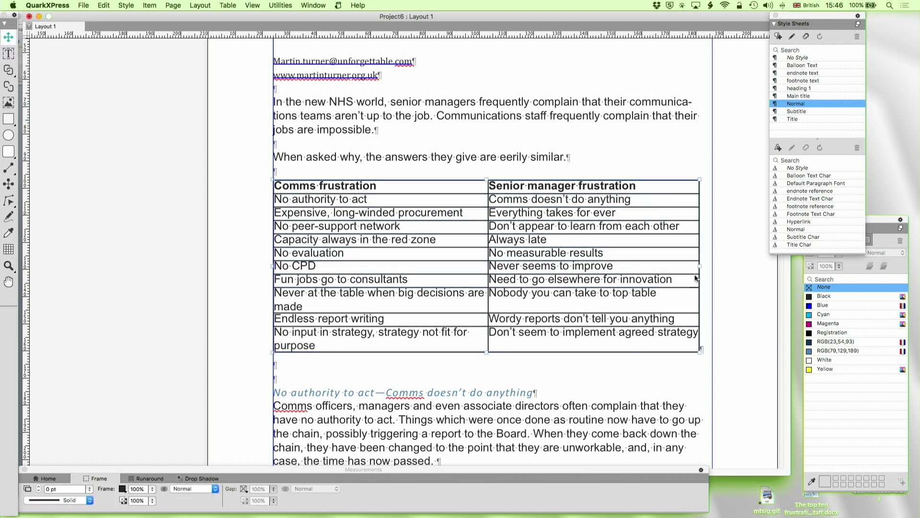
left_click_drag(700, 267, 623, 287)
key("super+z")
left_click_drag(701, 265, 713, 284)
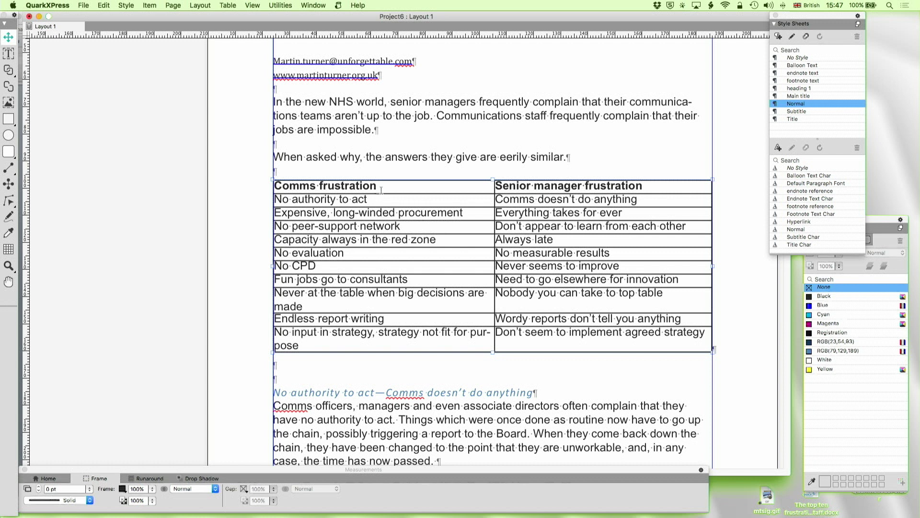
Step: Switch back to the Text tool, select the Comms frustration header text and scroll down
key("t")
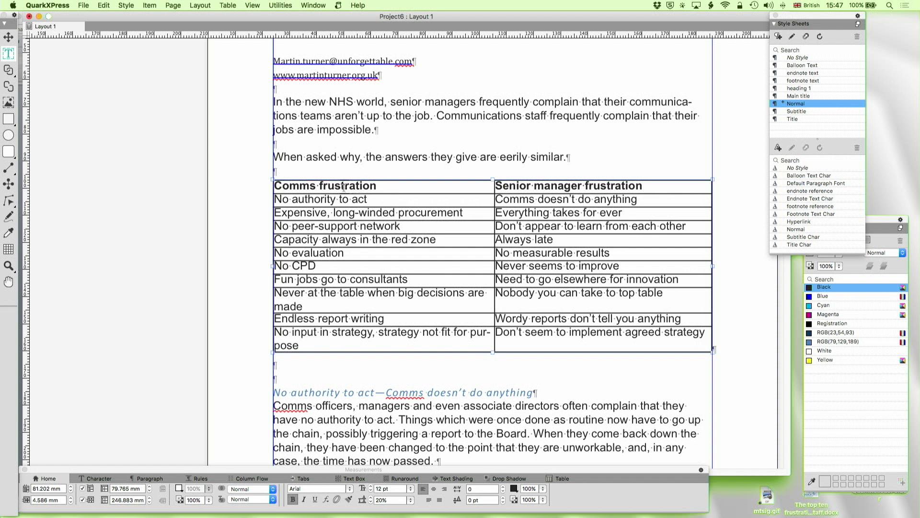
left_click_drag(376, 184, 309, 179)
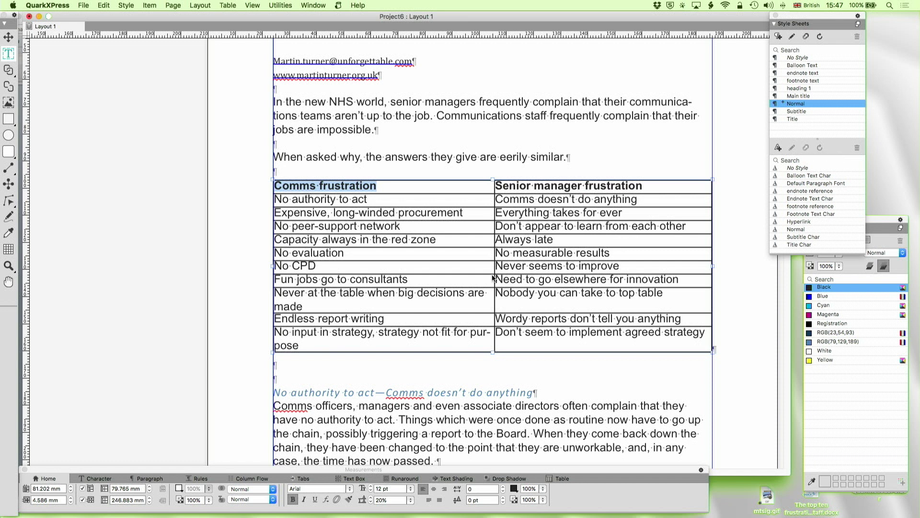
scroll(492, 278, "down", 1)
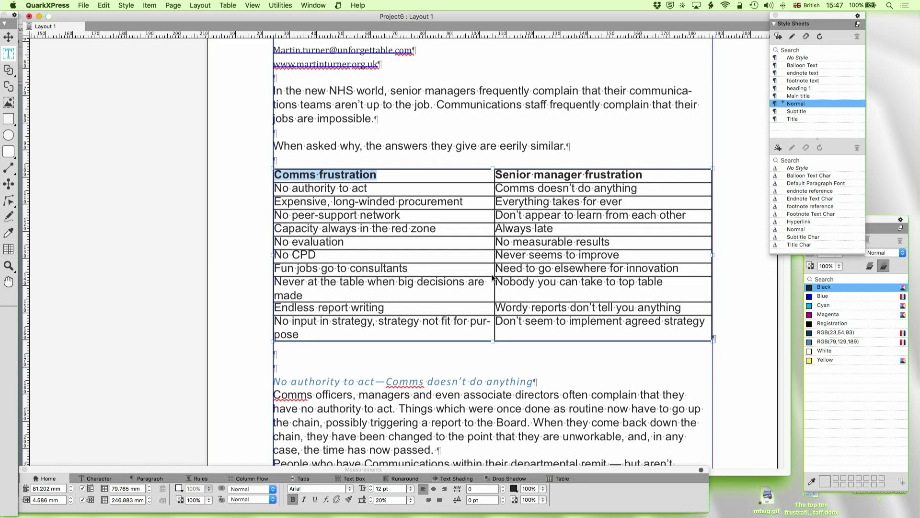
scroll(492, 277, "down", 10)
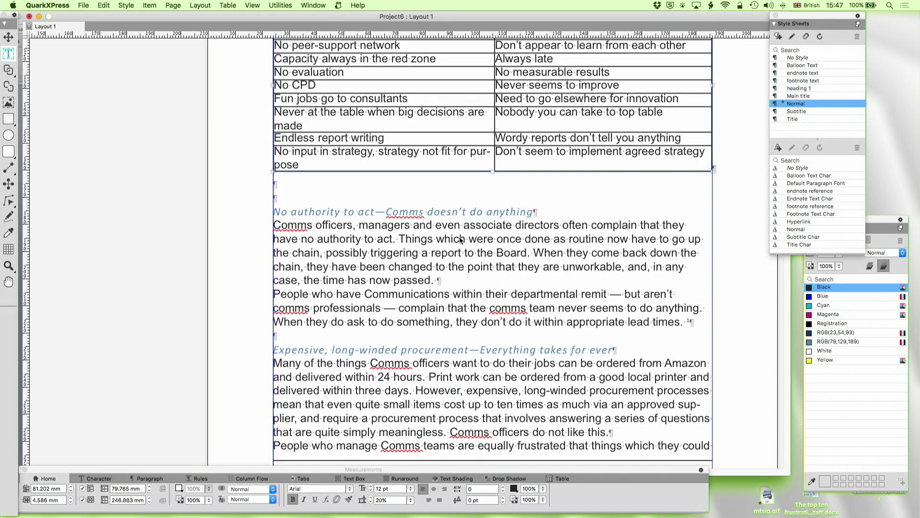
left_click(435, 215)
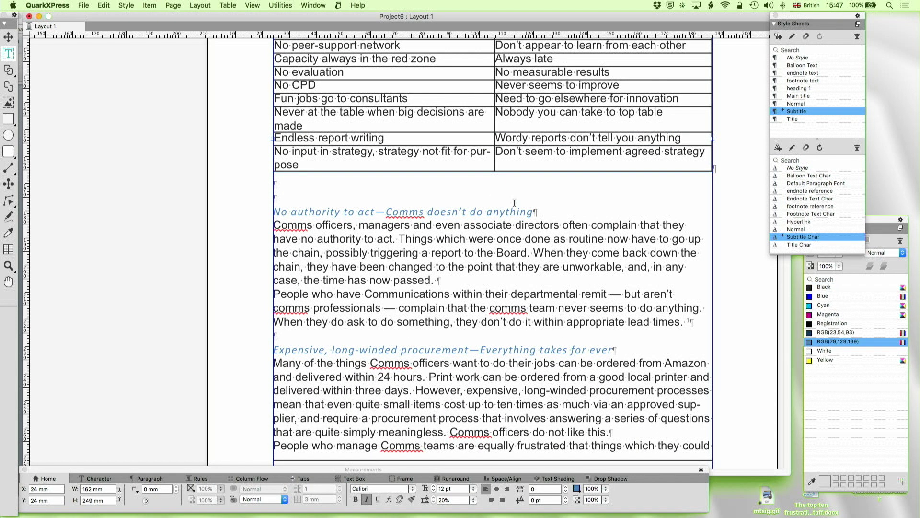
scroll(403, 364, "down", 20)
scroll(403, 367, "down", 15)
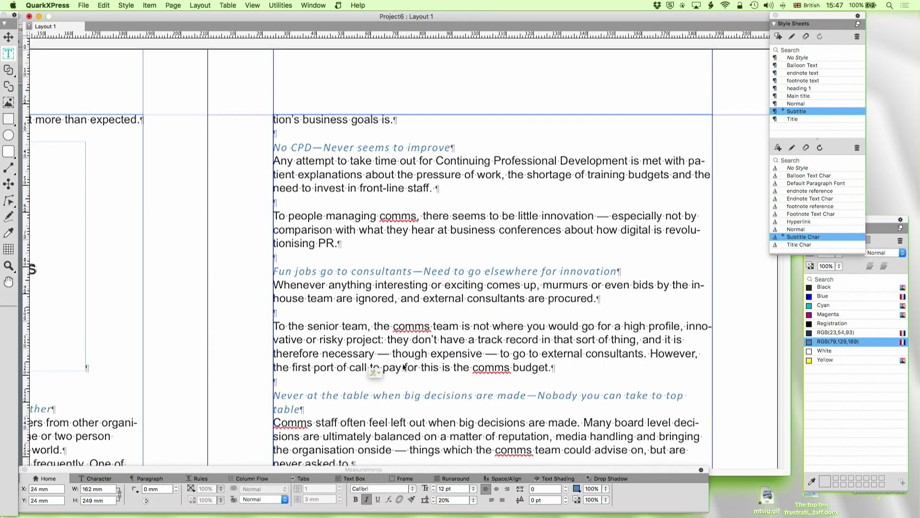
scroll(403, 367, "left", 20)
scroll(397, 355, "up", 12)
scroll(390, 343, "up", 1)
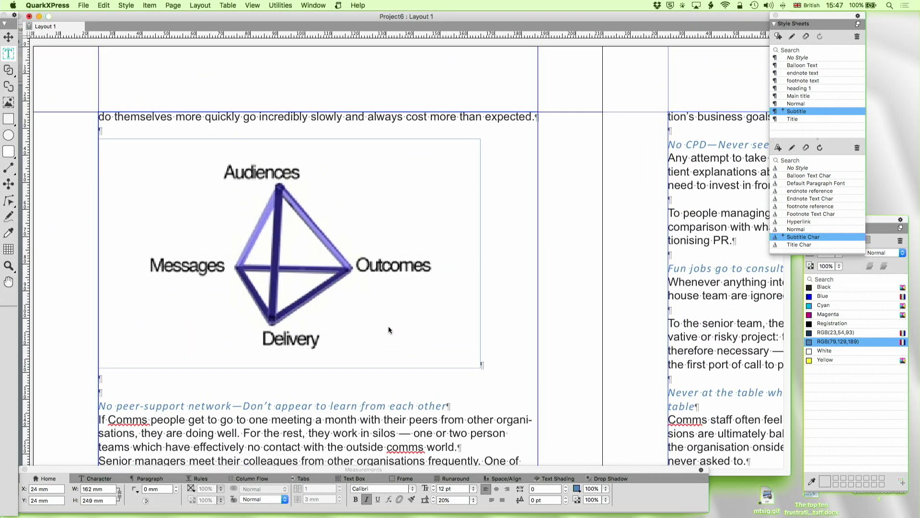
left_click(387, 285)
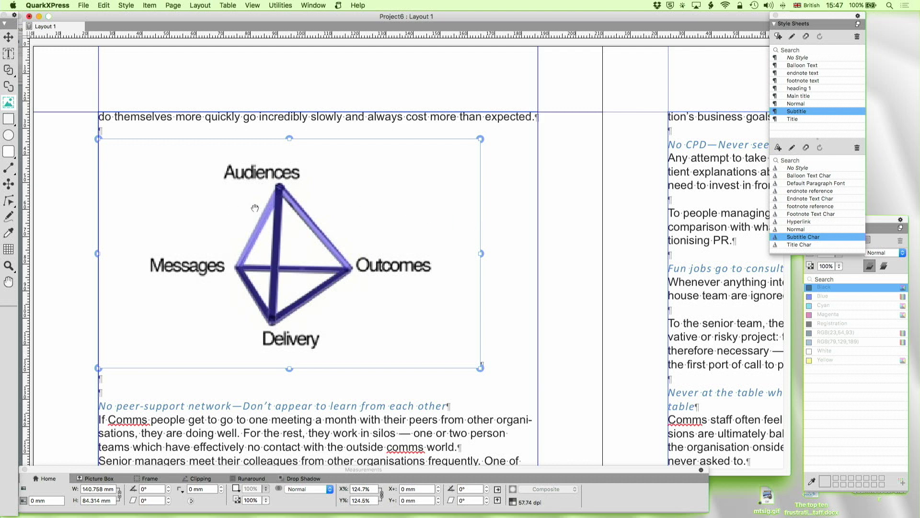
left_click_drag(254, 210, 230, 216)
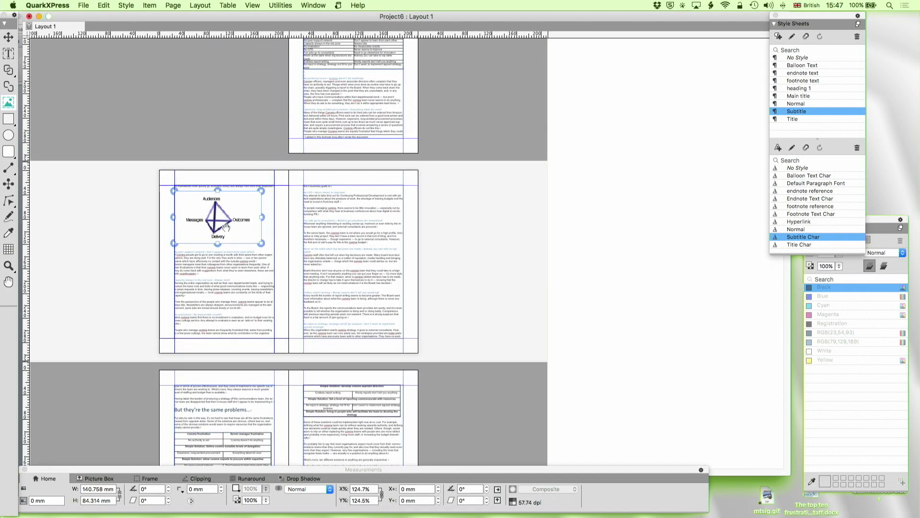
scroll(226, 228, "up", 6)
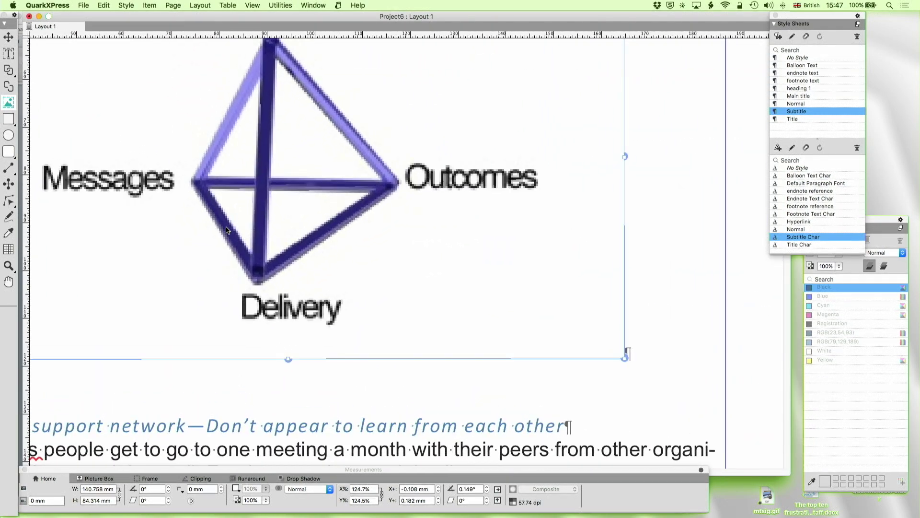
scroll(226, 230, "down", 5)
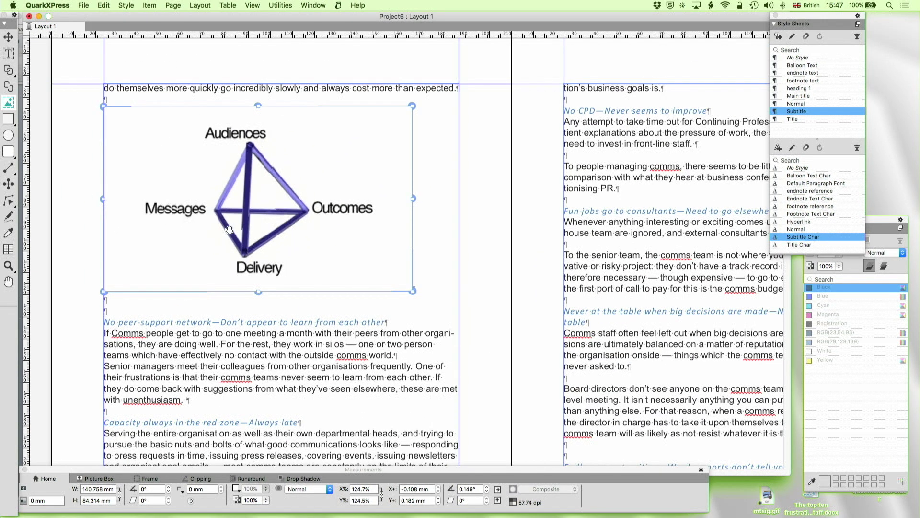
left_click(8, 37)
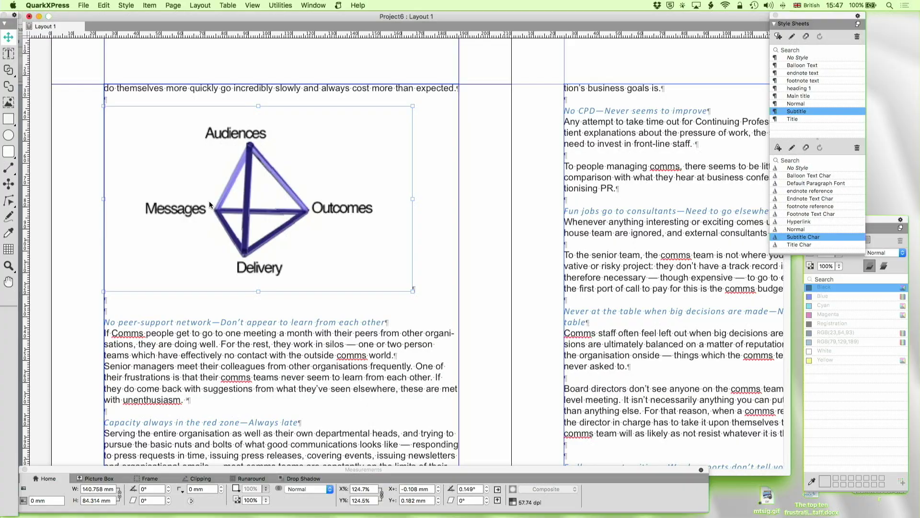
scroll(209, 204, "down", 8)
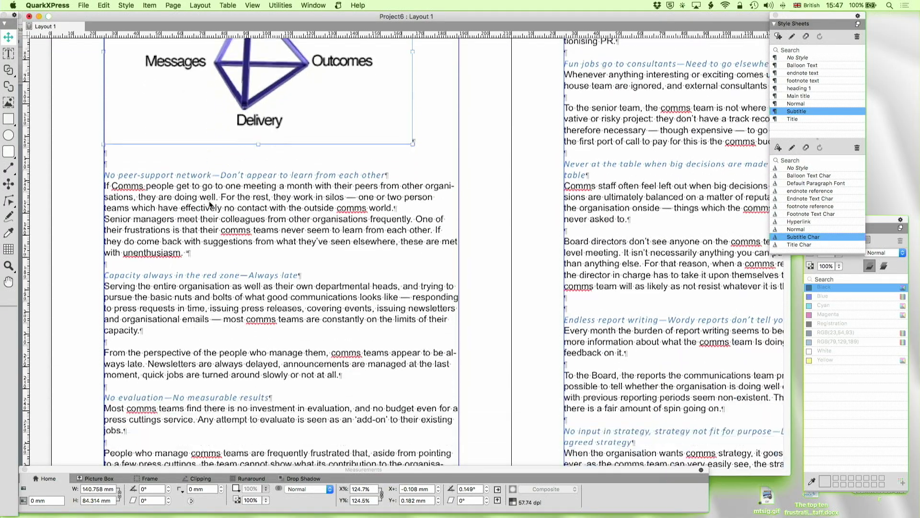
scroll(209, 205, "up", 4)
scroll(198, 228, "down", 5)
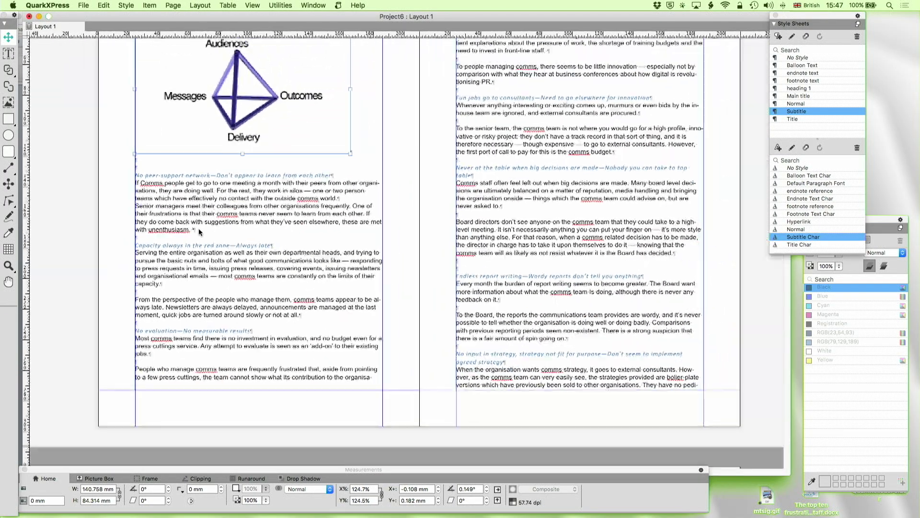
scroll(199, 231, "up", 2)
scroll(198, 232, "up", 2)
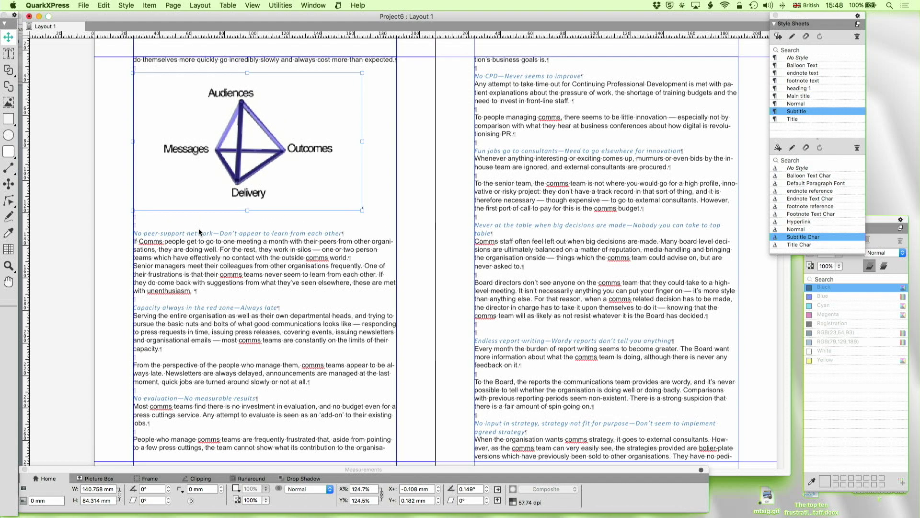
scroll(200, 231, "down", 1)
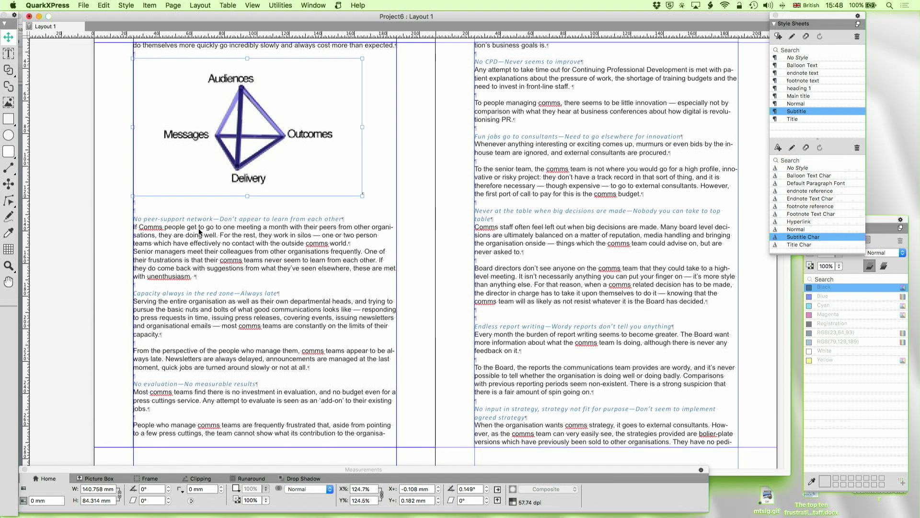
scroll(199, 232, "up", 1)
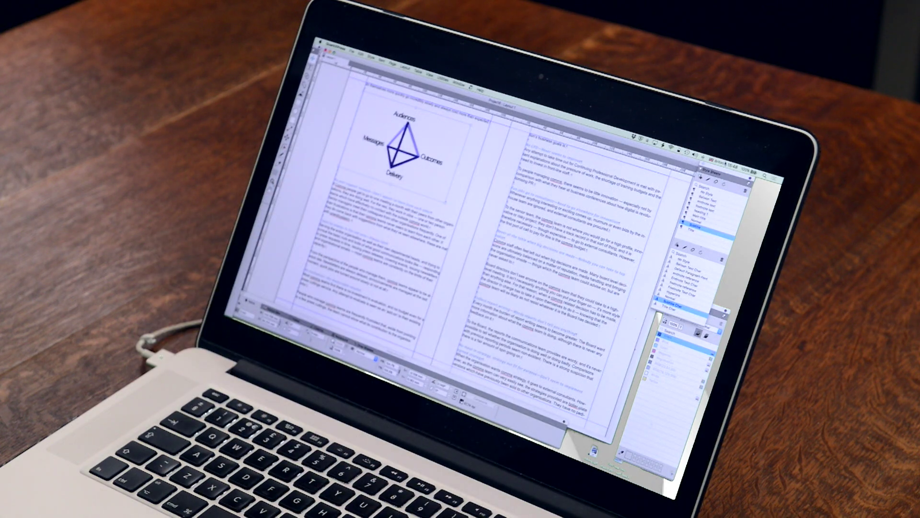
Step: Scroll up to reveal the footnote 'I added in this footnote long after I wrote the document.'
scroll(456, 230, "up", 10)
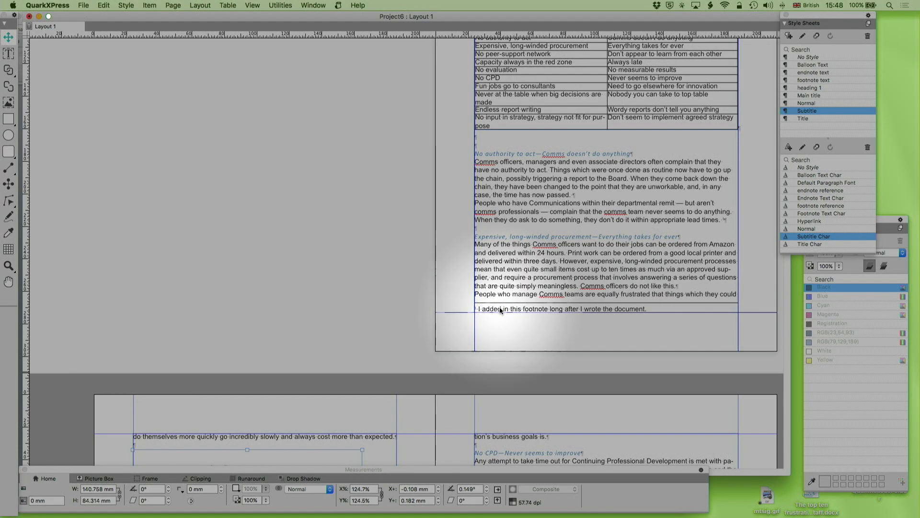
left_click(501, 311)
left_click(503, 311)
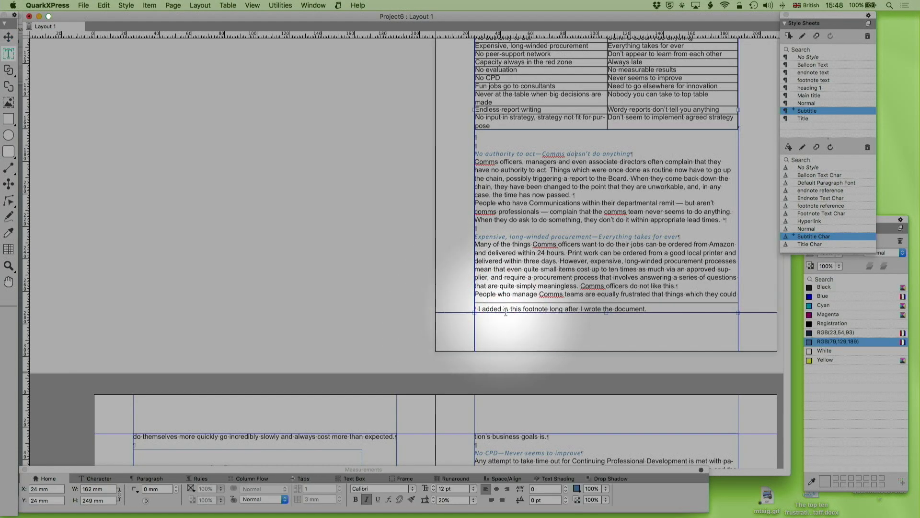
left_click(150, 6)
left_click(122, 7)
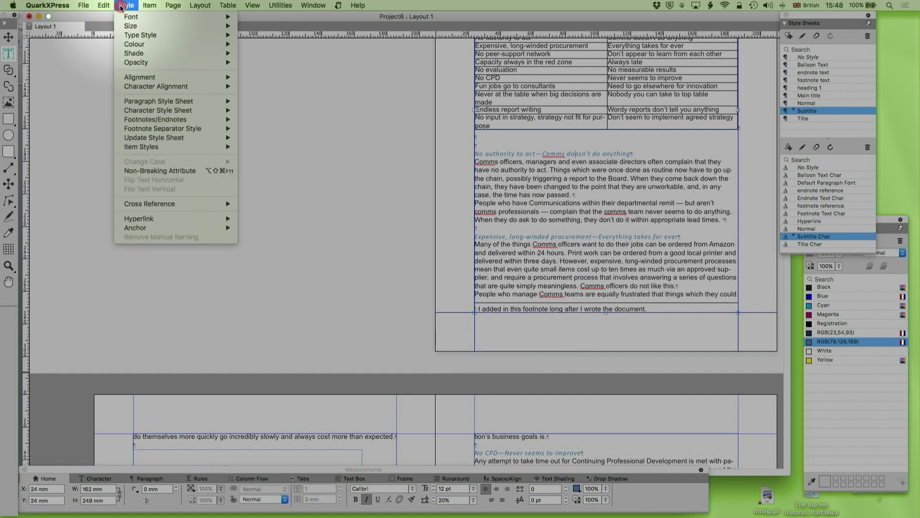
mouse_move(211, 120)
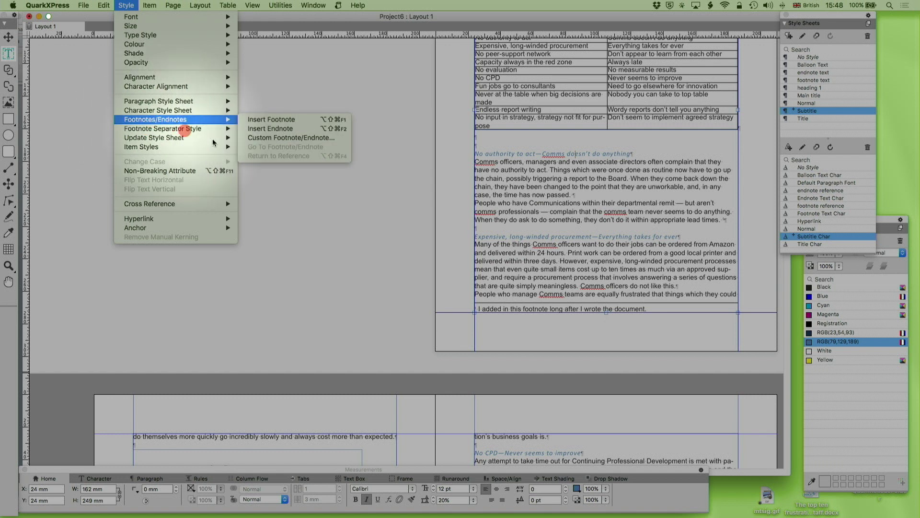
left_click(609, 314)
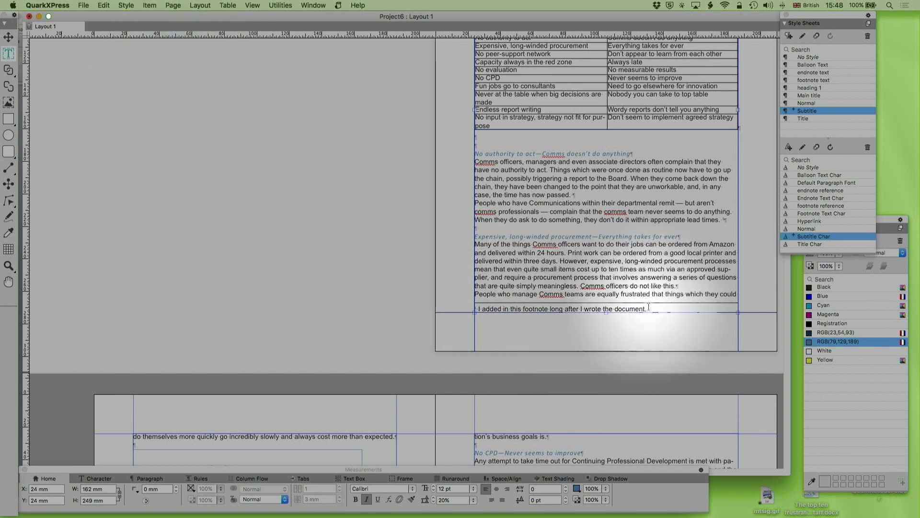
left_click_drag(651, 308, 473, 309)
scroll(503, 308, "down", 10)
scroll(503, 308, "down", 15)
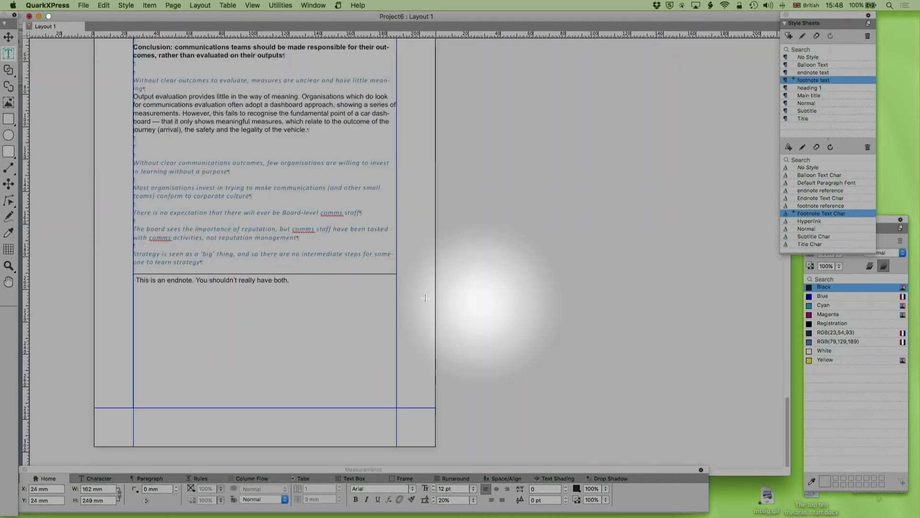
left_click(309, 281)
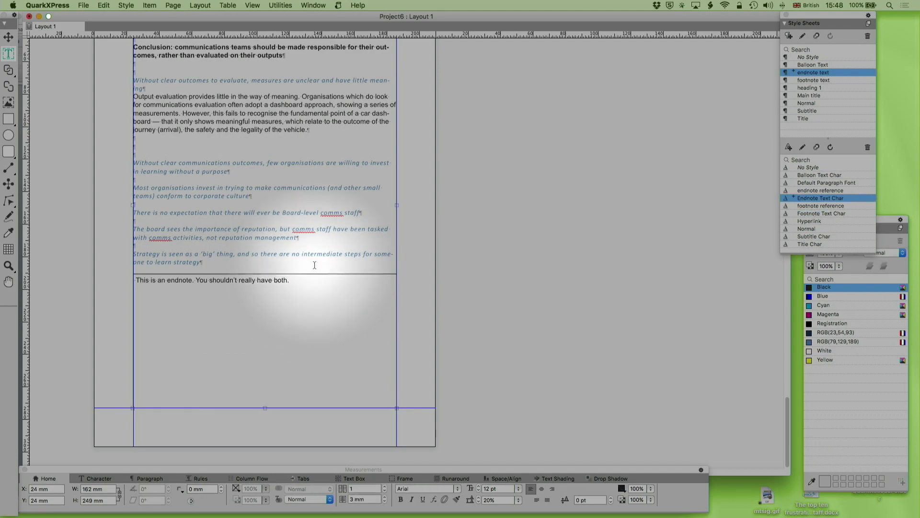
scroll(315, 265, "up", 5)
scroll(315, 266, "up", 10)
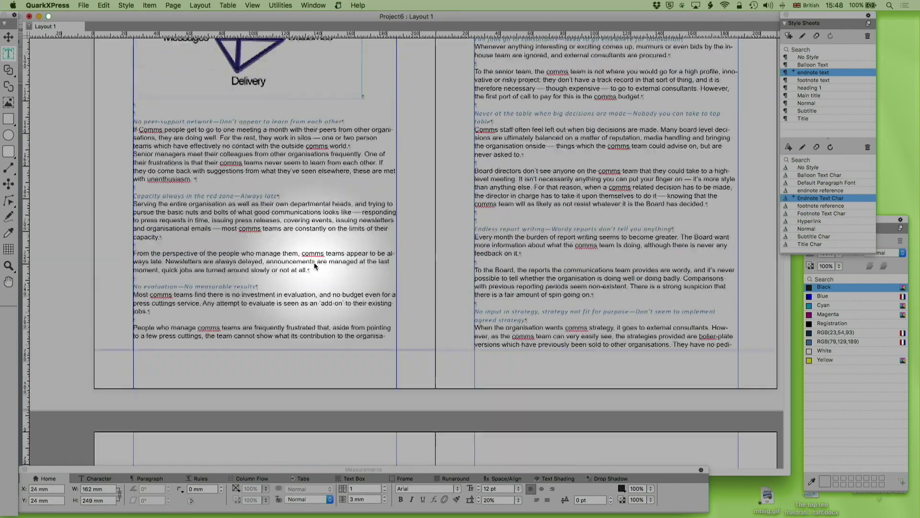
scroll(315, 263, "up", 10)
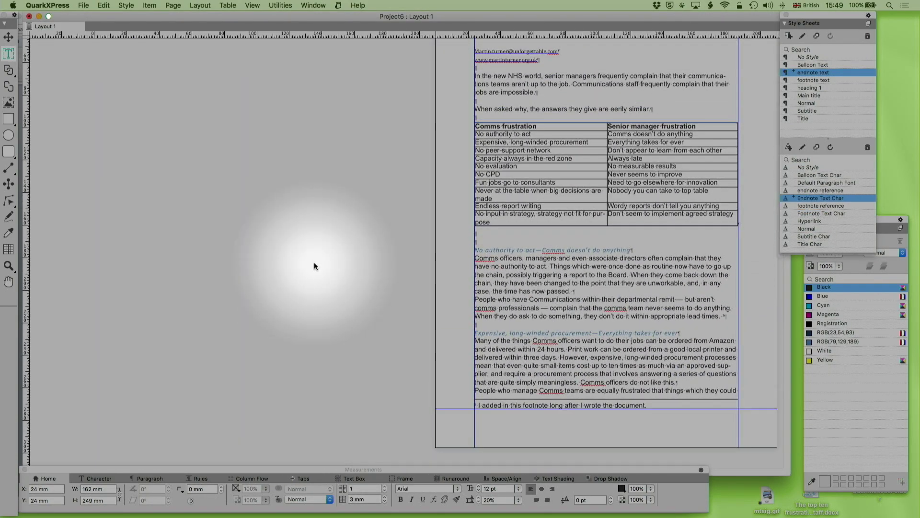
Step: Return to the article title, then select the entire story and delete it from the text box
scroll(315, 263, "up", 3)
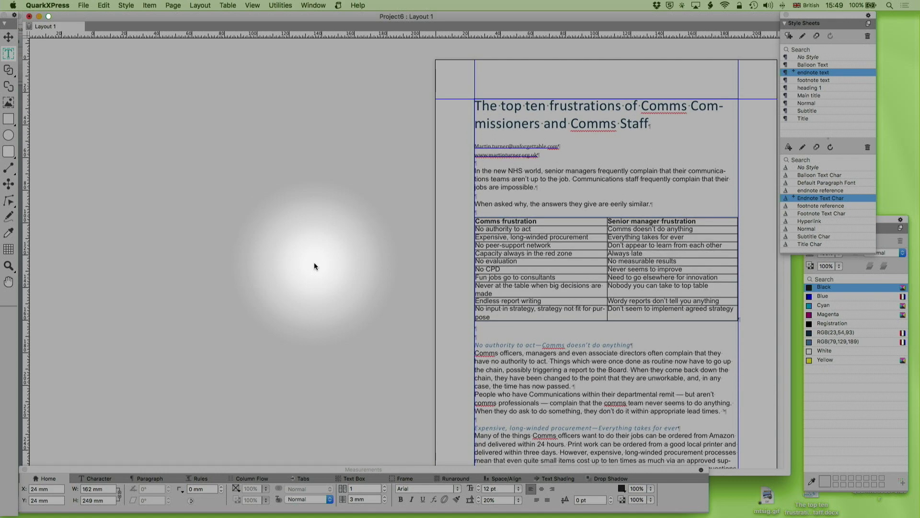
scroll(531, 255, "down", 20)
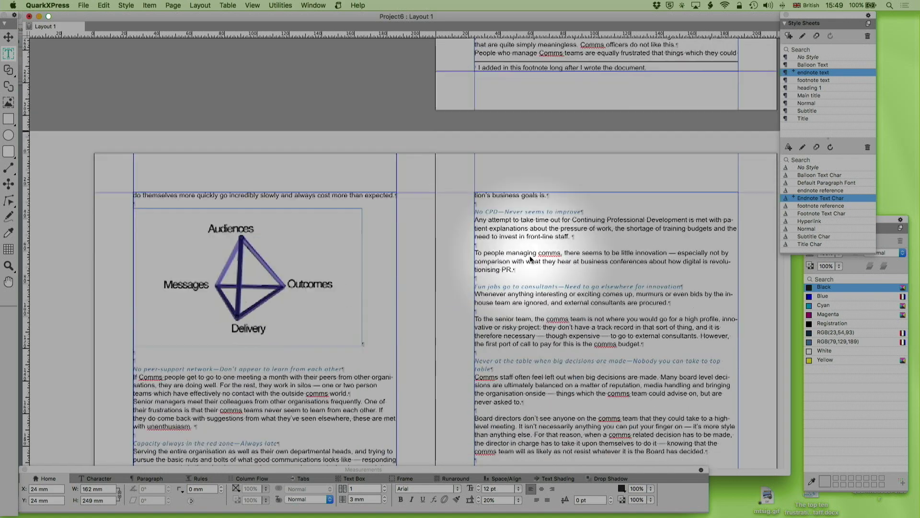
scroll(531, 259, "down", 15)
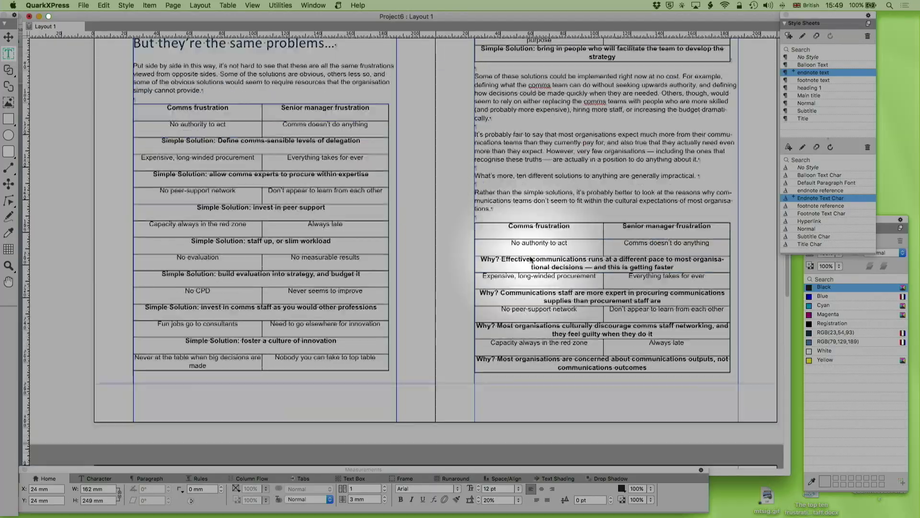
scroll(530, 259, "down", 20)
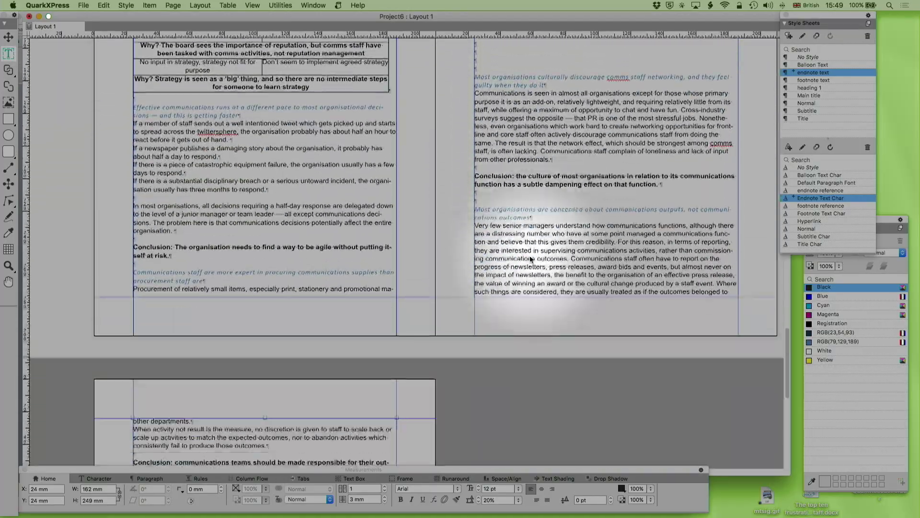
scroll(530, 259, "up", 20)
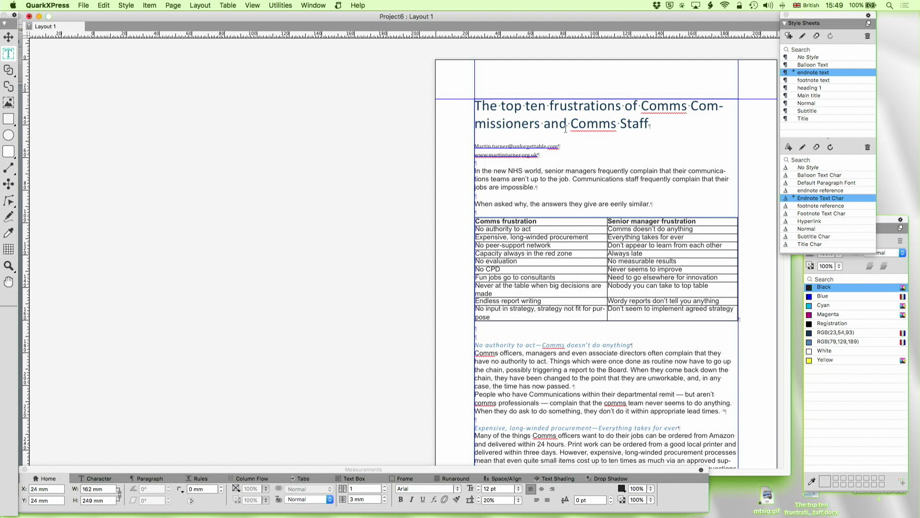
left_click(566, 128)
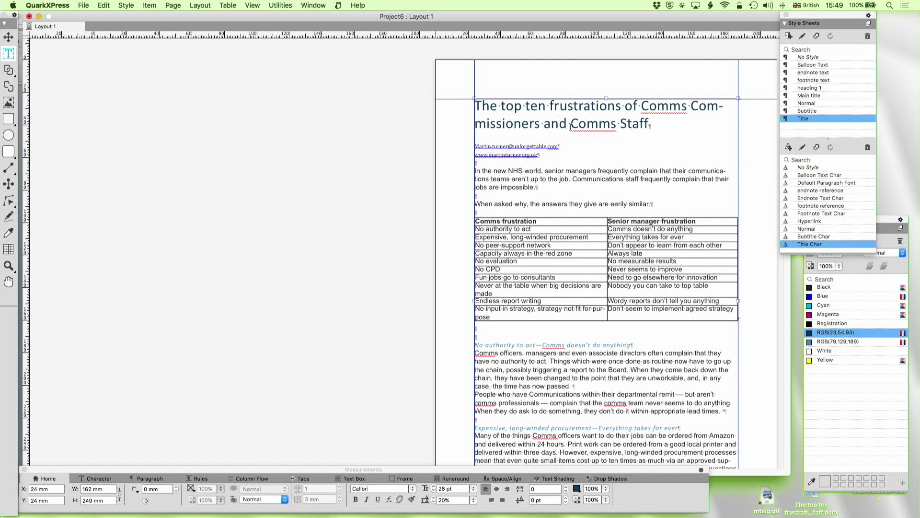
key("super+a")
key("BackSpace")
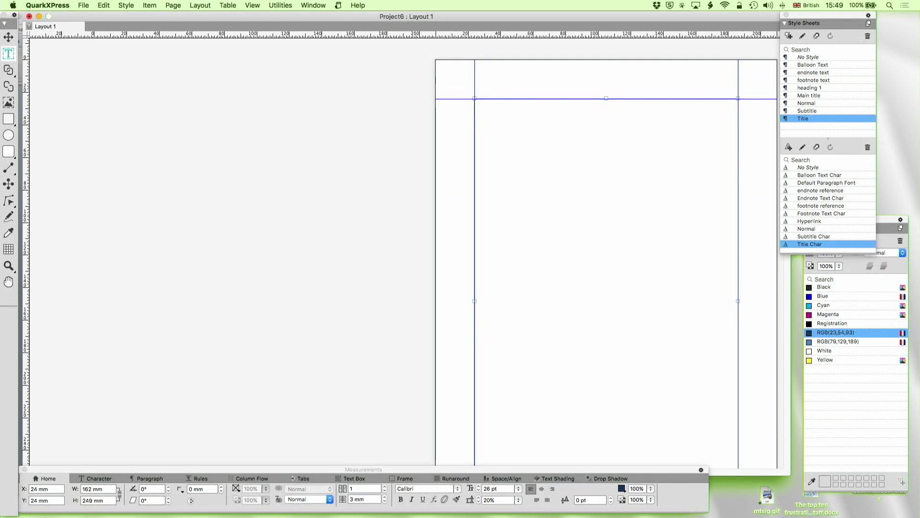
Step: Scroll the layout sideways and open the File menu to import a document
scroll(565, 129, "right", 4)
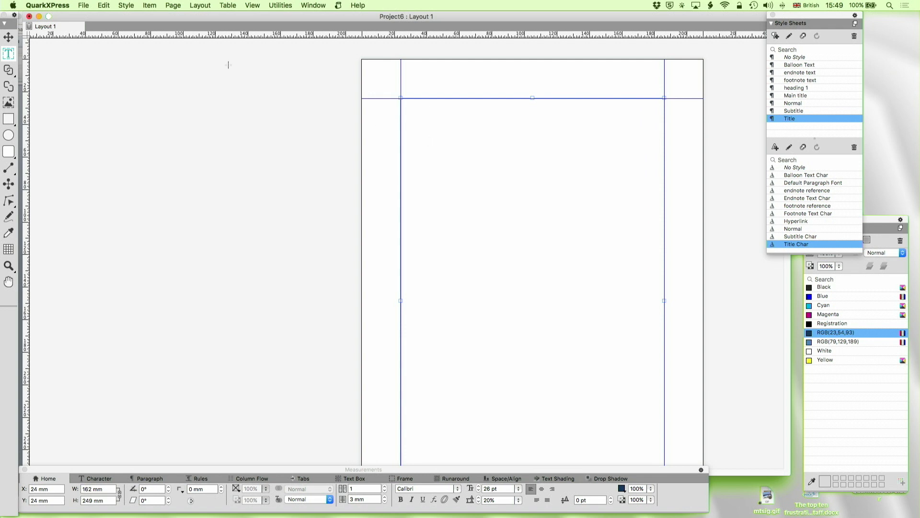
left_click(88, 5)
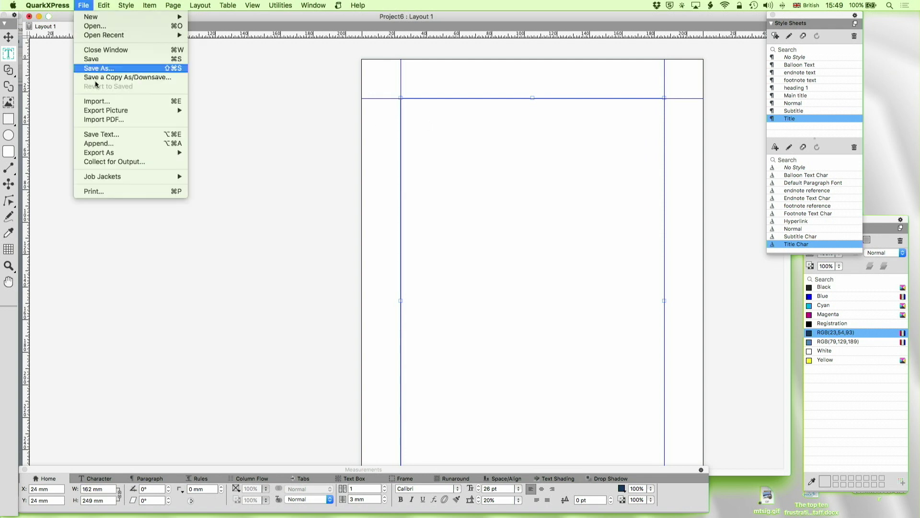
Step: Import the Word .docx, applying Use Existing to all style conflicts, then select the whole story
left_click(128, 102)
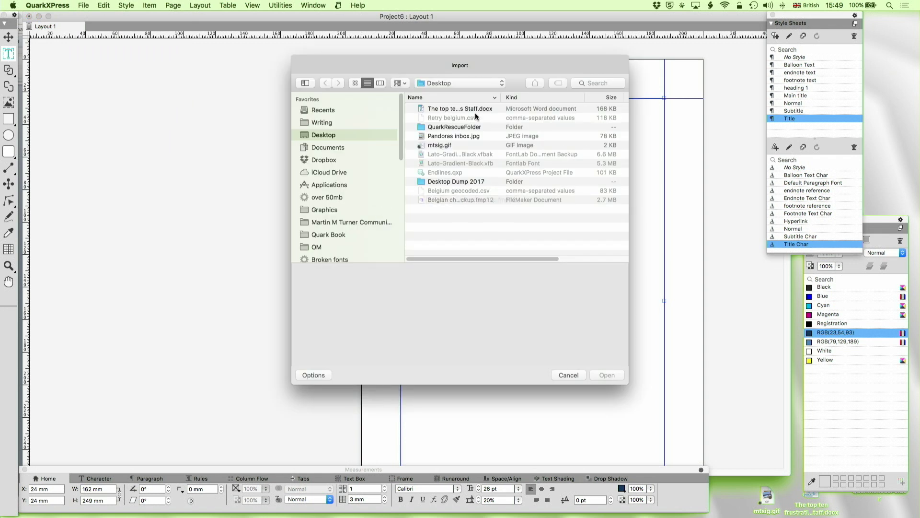
left_click(474, 112)
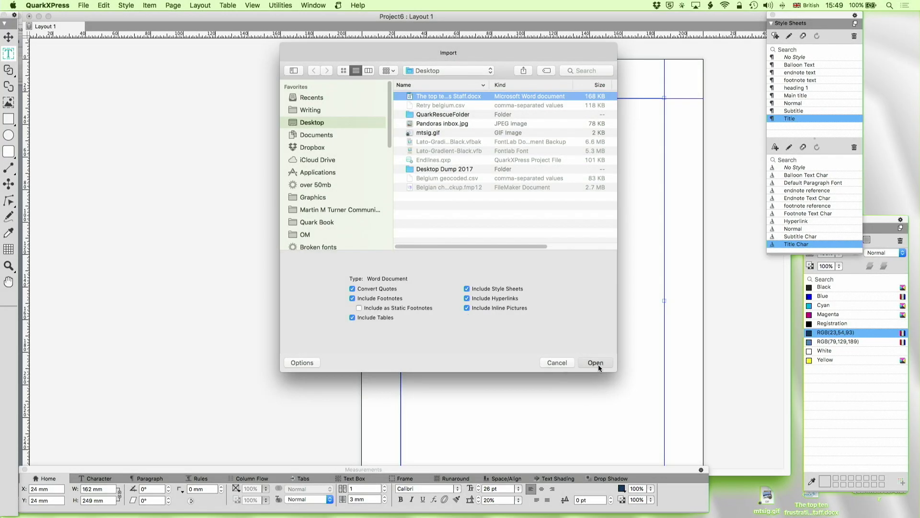
left_click(598, 365)
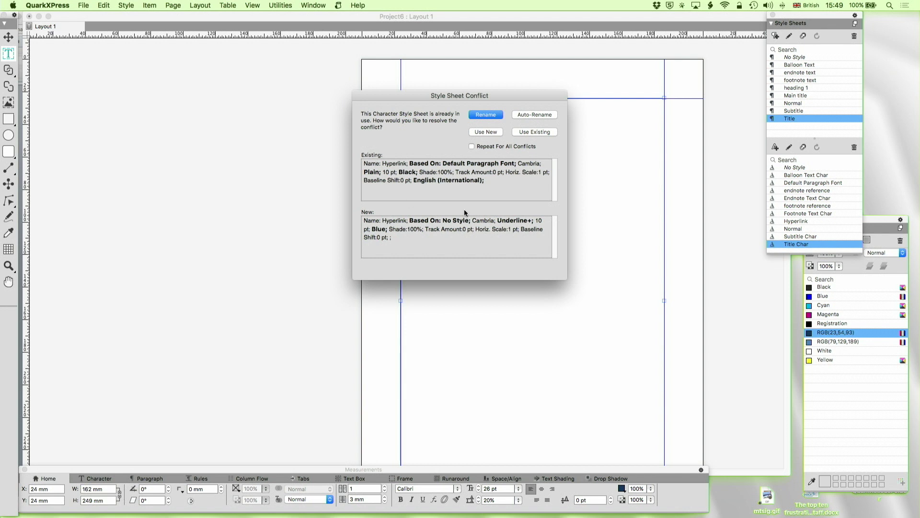
left_click(472, 147)
left_click(526, 133)
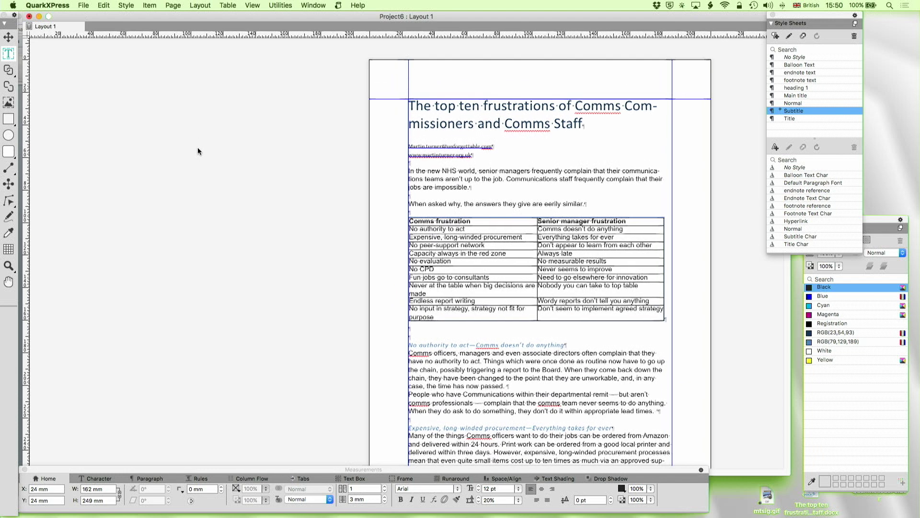
scroll(198, 151, "left", 2)
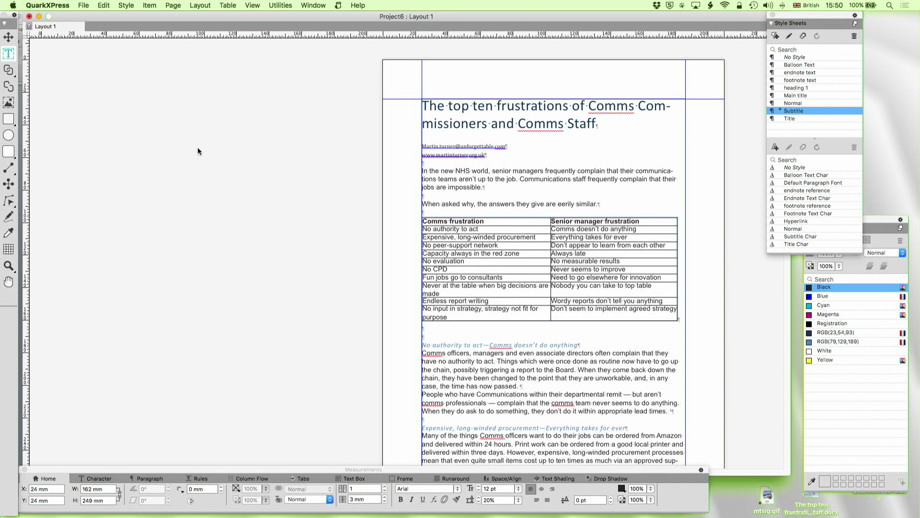
key("super+a")
Step: Delete the reimported text and set the Title style's Title Char font to a Frutiger LT Com weight
key("BackSpace")
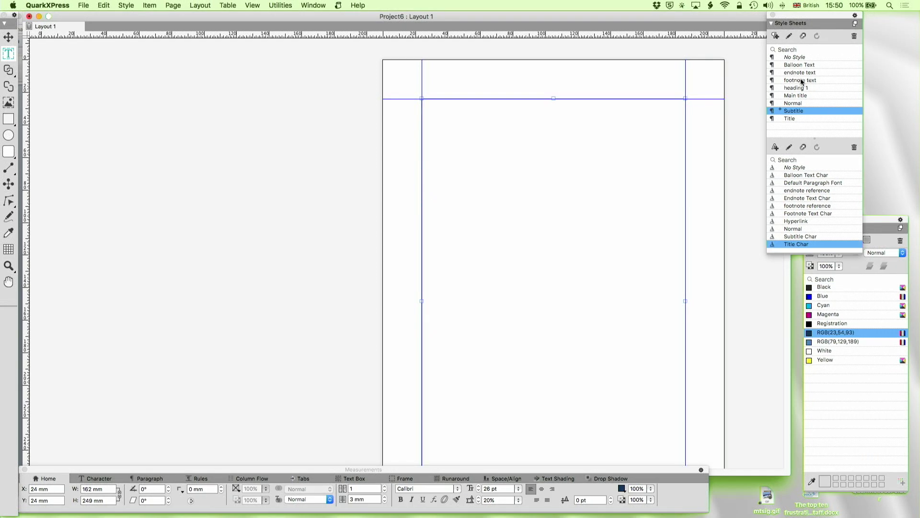
left_click(791, 118)
left_click(789, 36)
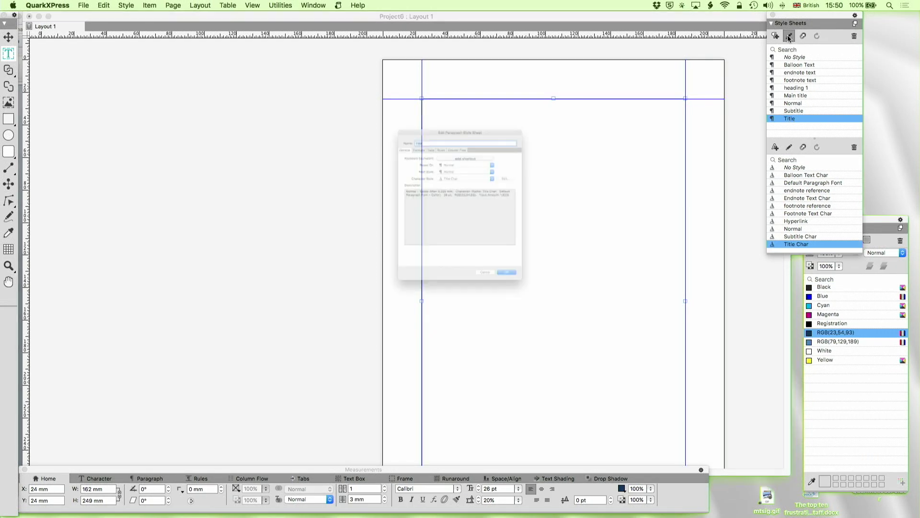
left_click(541, 158)
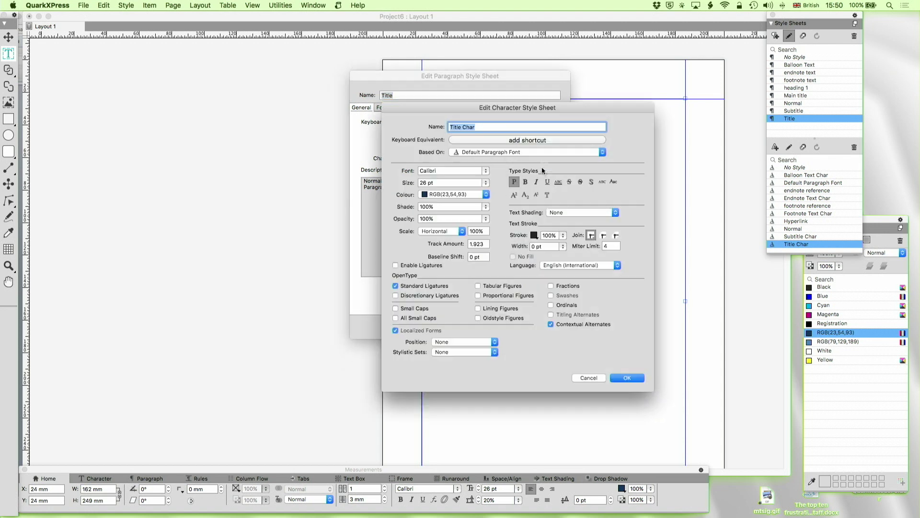
key("Tab")
type("Frutiger")
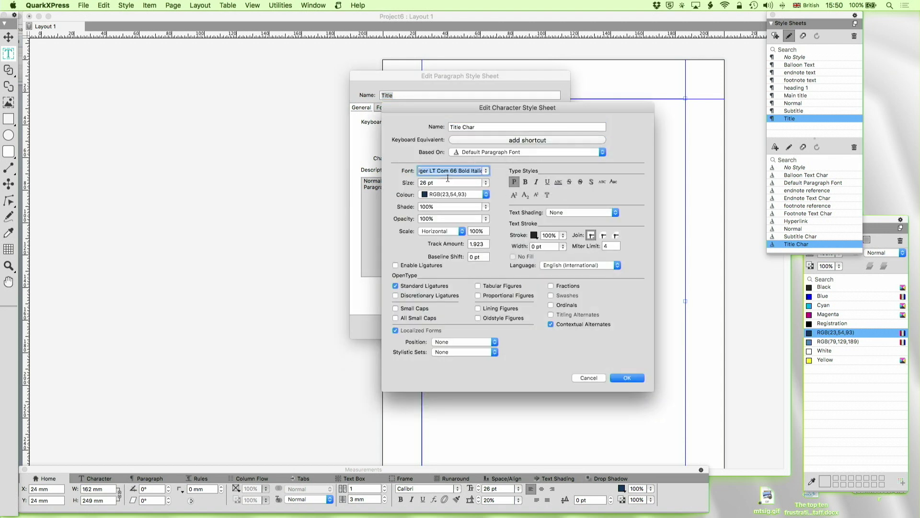
left_click(486, 170)
mouse_move(527, 170)
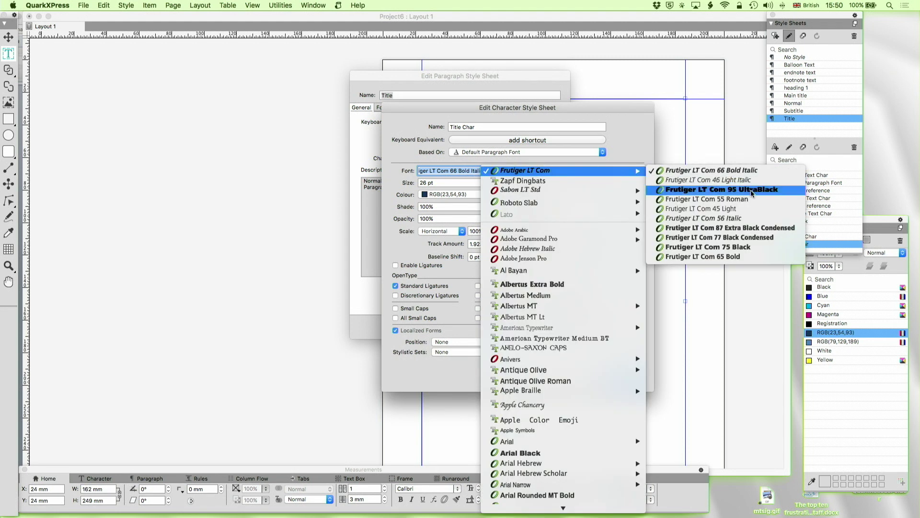
left_click(701, 243)
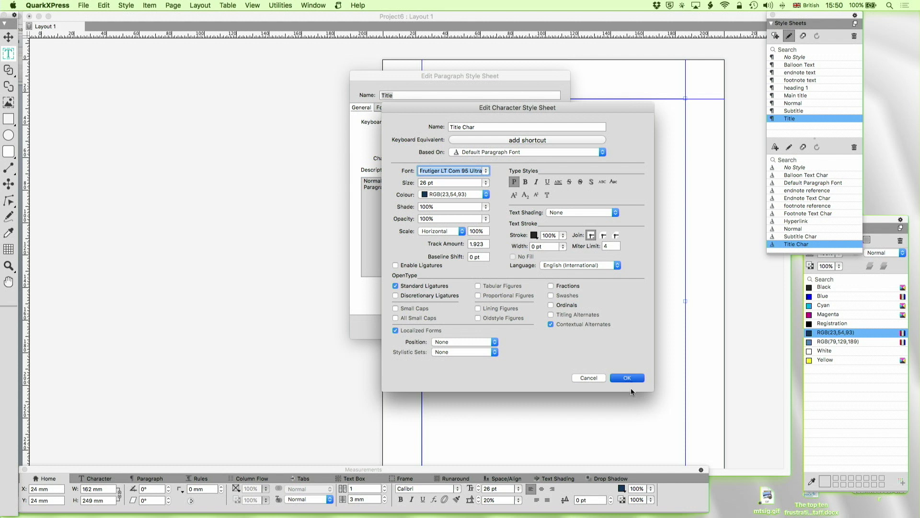
key("Return")
left_click(544, 324)
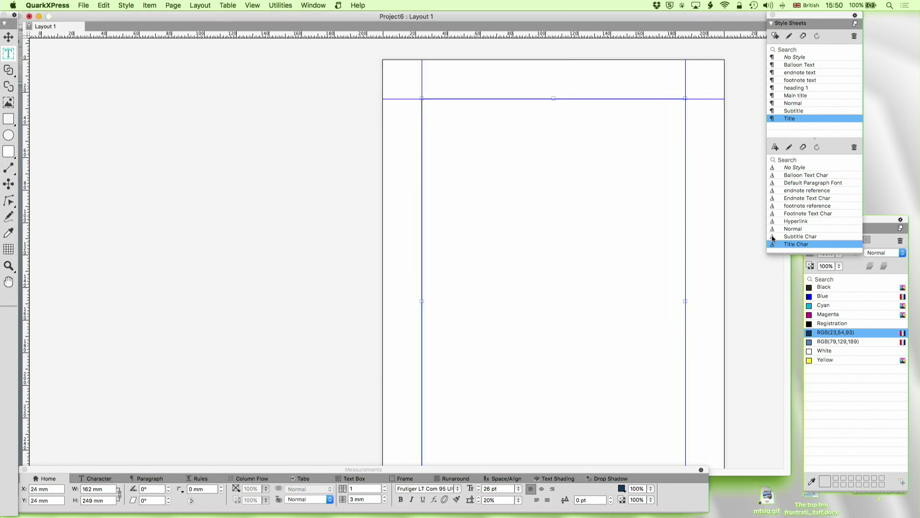
Step: Change the Normal character style's font from Helvetica to Frutiger LT Com 55 Roman
left_click(801, 230)
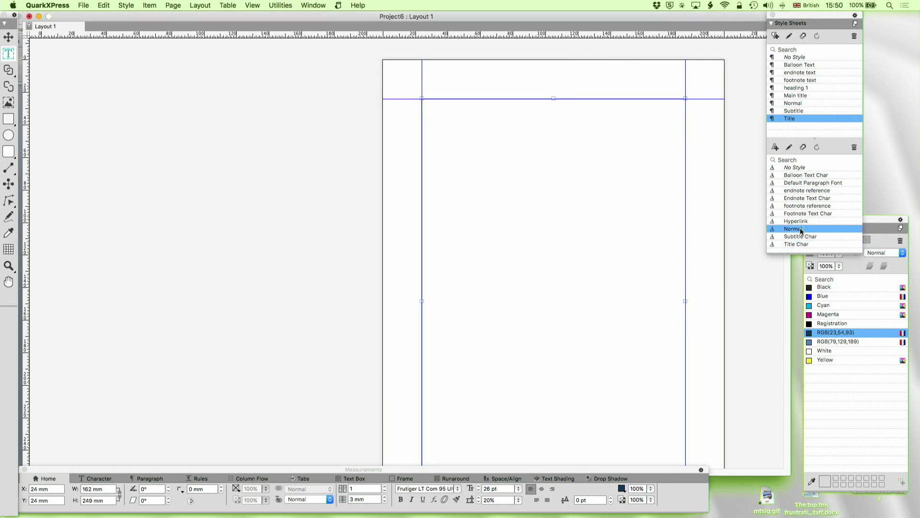
left_click(789, 147)
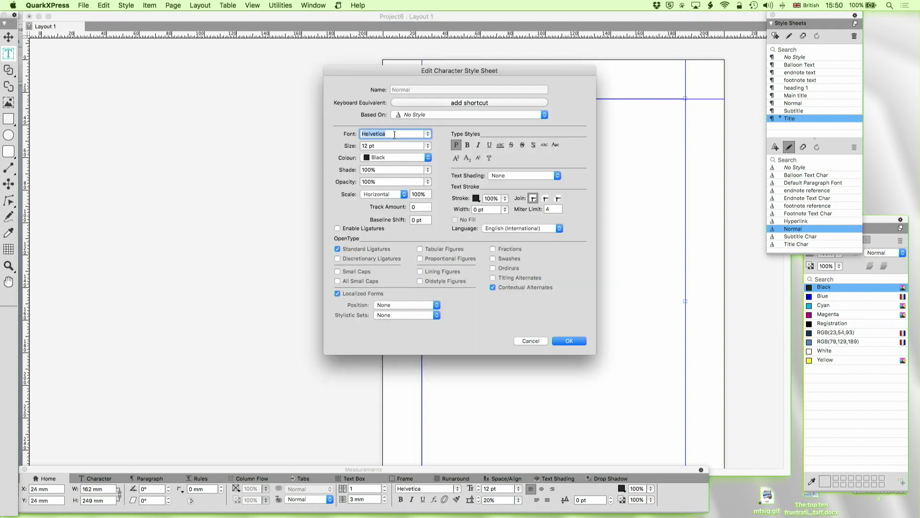
type("F")
left_click(428, 135)
mouse_move(428, 136)
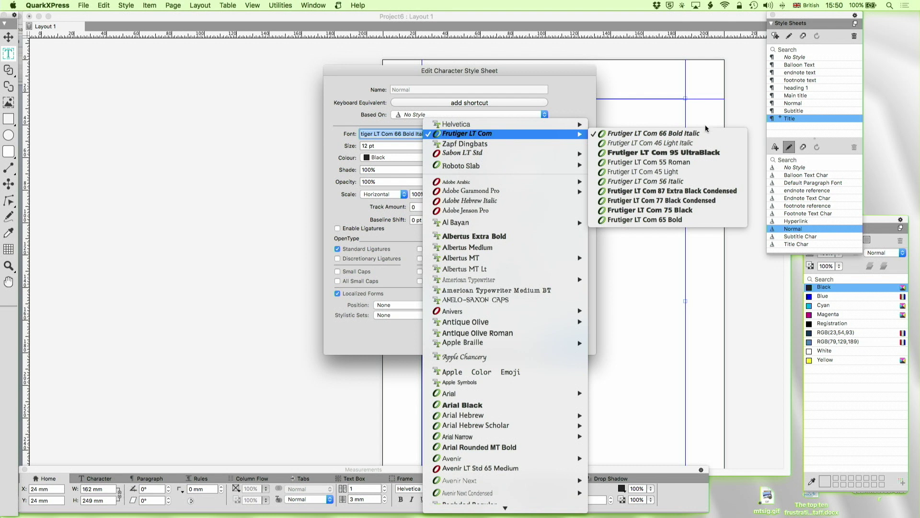
left_click(672, 162)
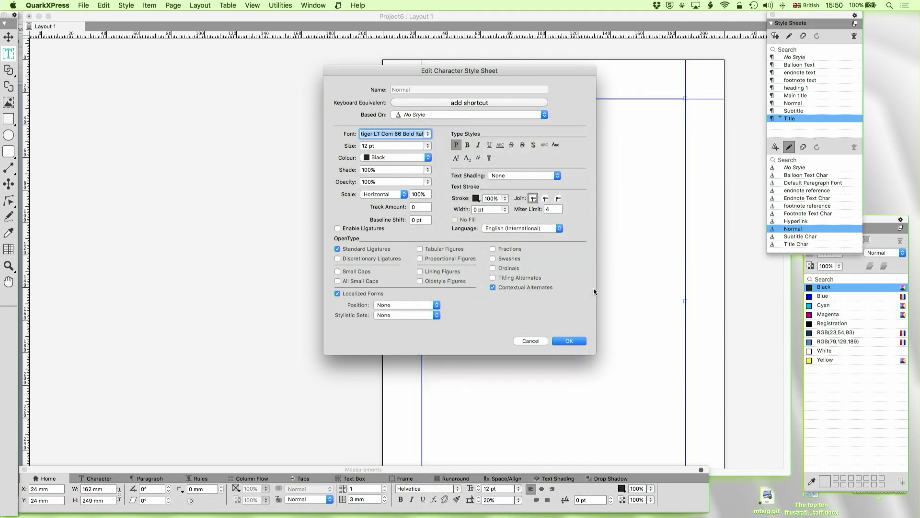
left_click(562, 340)
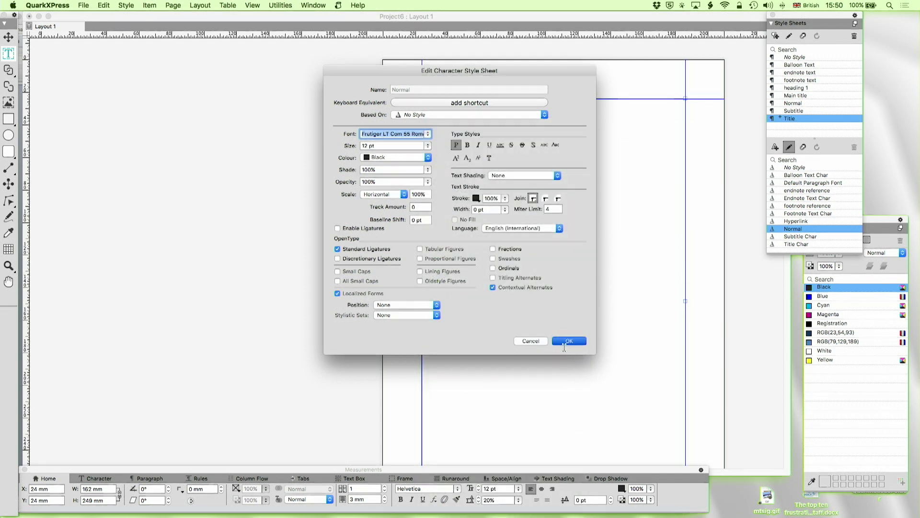
left_click_drag(881, 225, 802, 220)
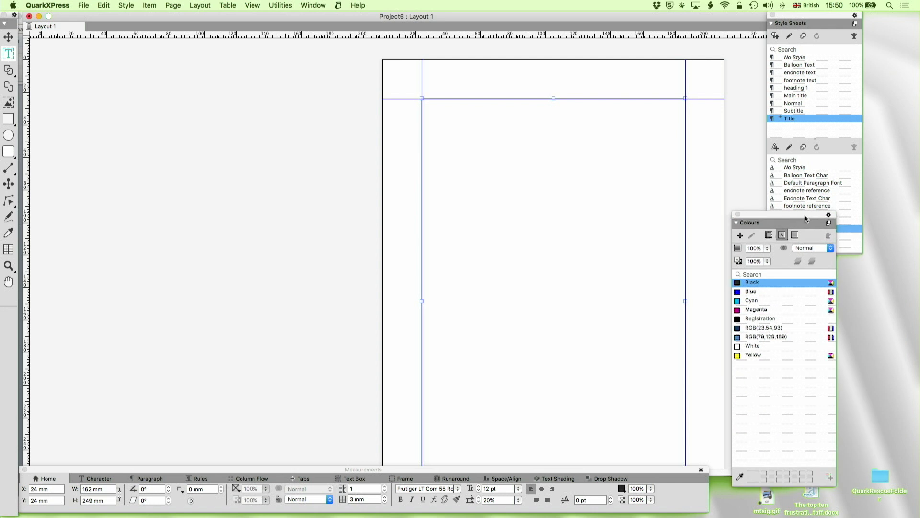
Step: Convert RGB(79,129,189) into the PANTONE 300 C spot colour using the PANTONE + Solid Coated model
left_click(758, 337)
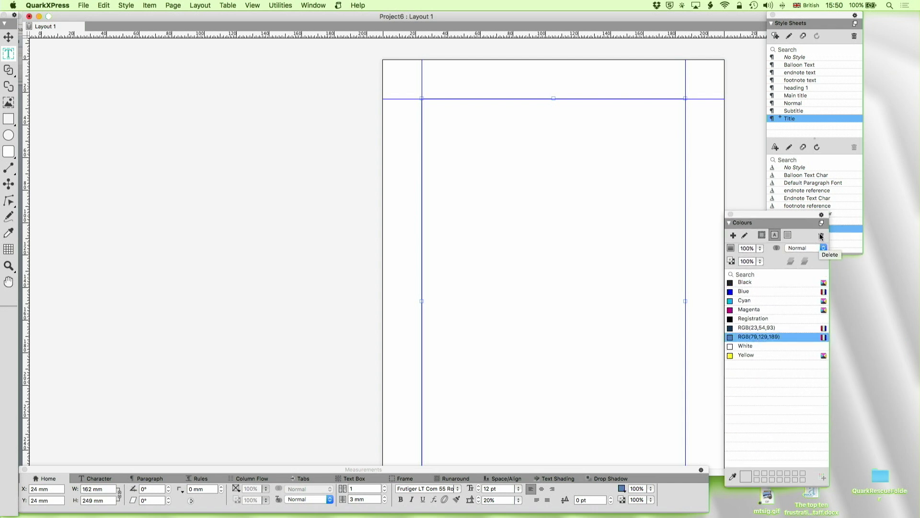
left_click(745, 235)
left_click(380, 116)
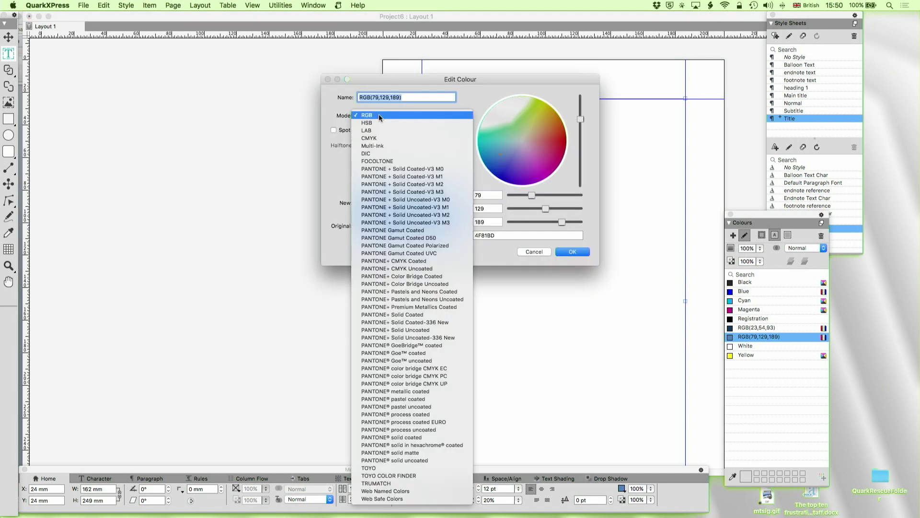
left_click(378, 169)
left_click(514, 234)
type("300")
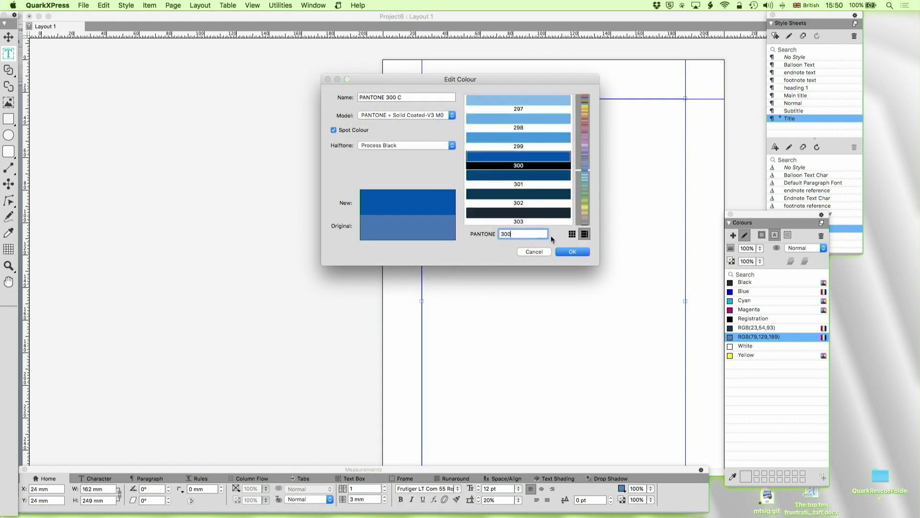
left_click(571, 250)
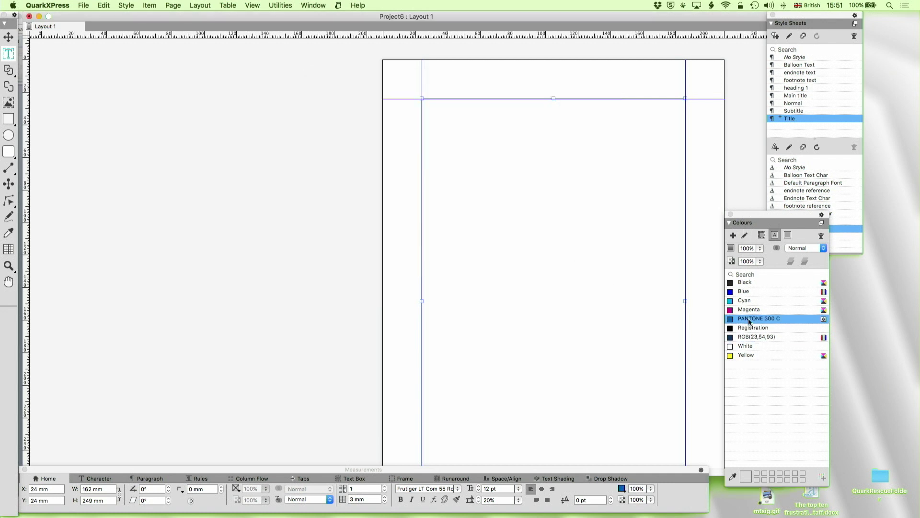
Step: Delete Blue, and delete RGB(23,54,93) replacing it with PANTONE 300 C
left_click(747, 293)
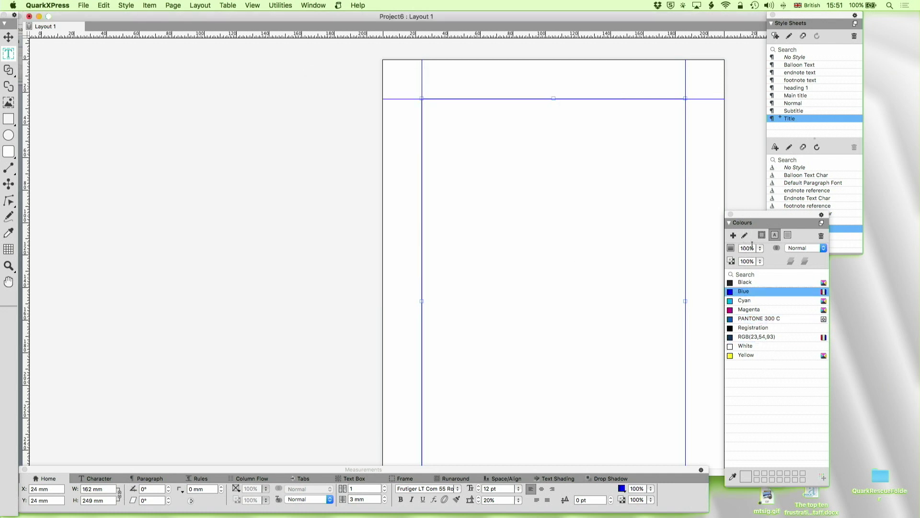
left_click(821, 237)
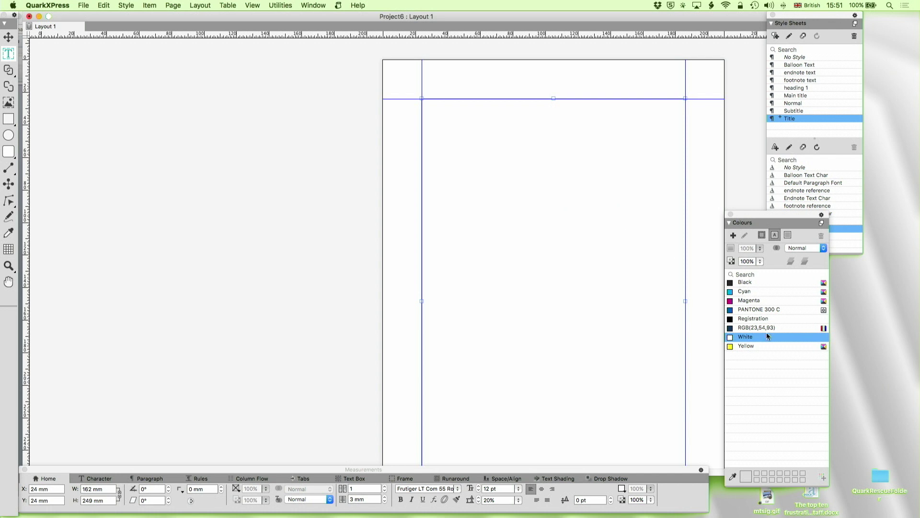
left_click(756, 330)
left_click(821, 235)
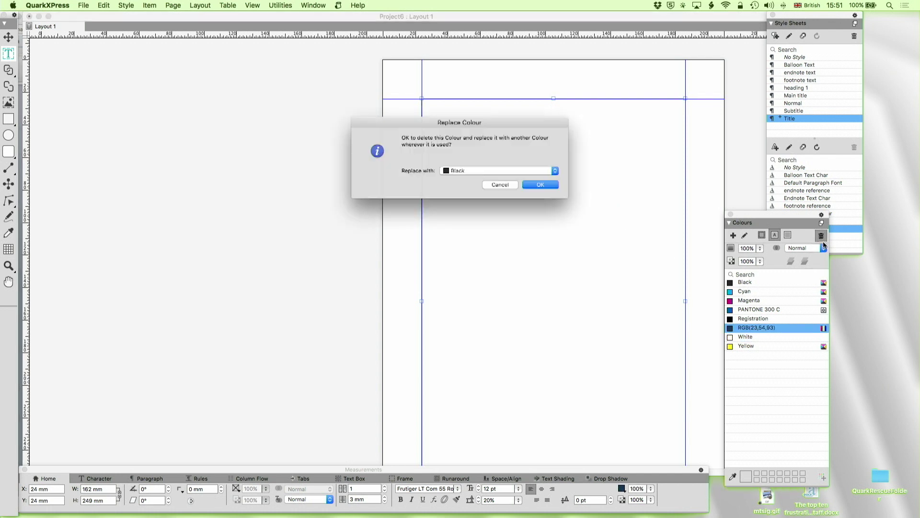
left_click(510, 170)
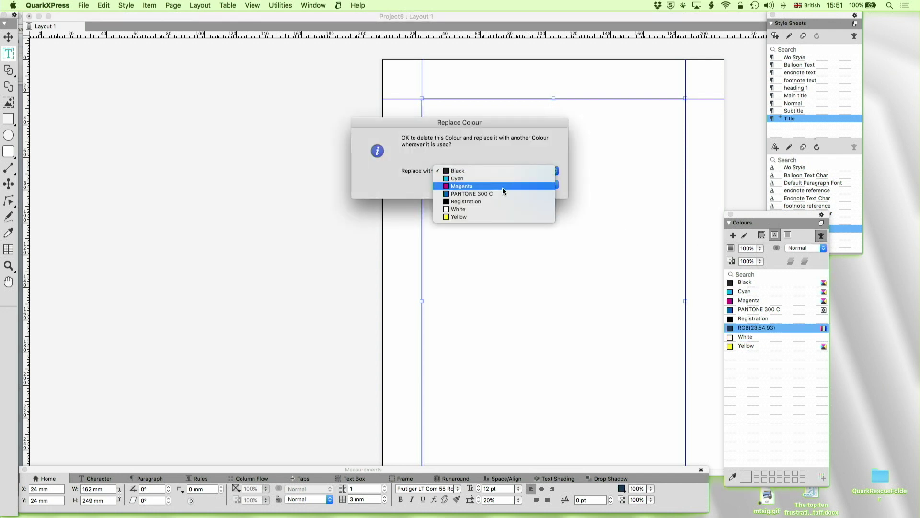
left_click(520, 192)
left_click(548, 185)
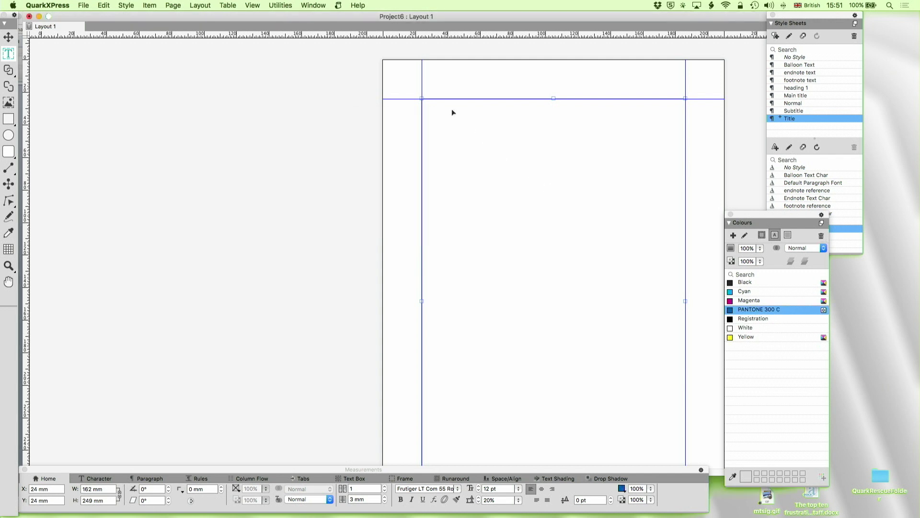
key("super+e")
Step: Import the Word .docx with Use Existing for all style conflicts, then check the title's formatting
left_click(434, 113)
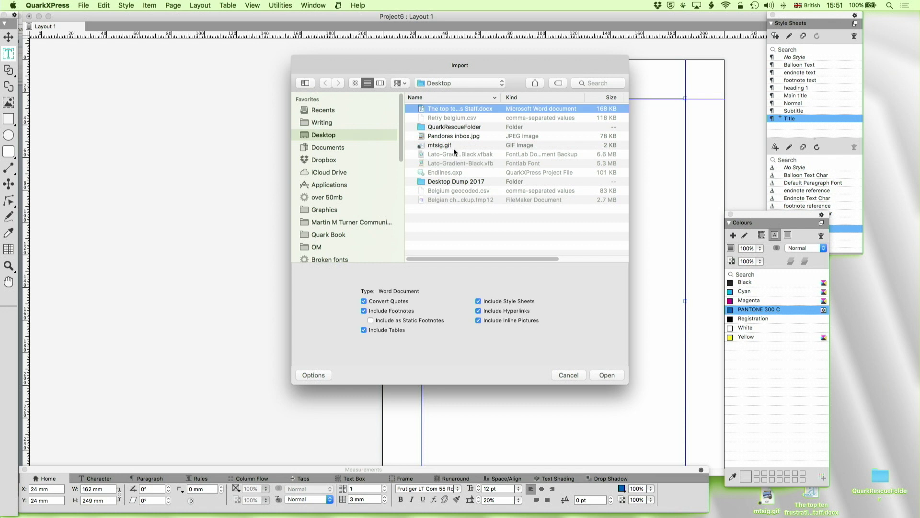
left_click(603, 377)
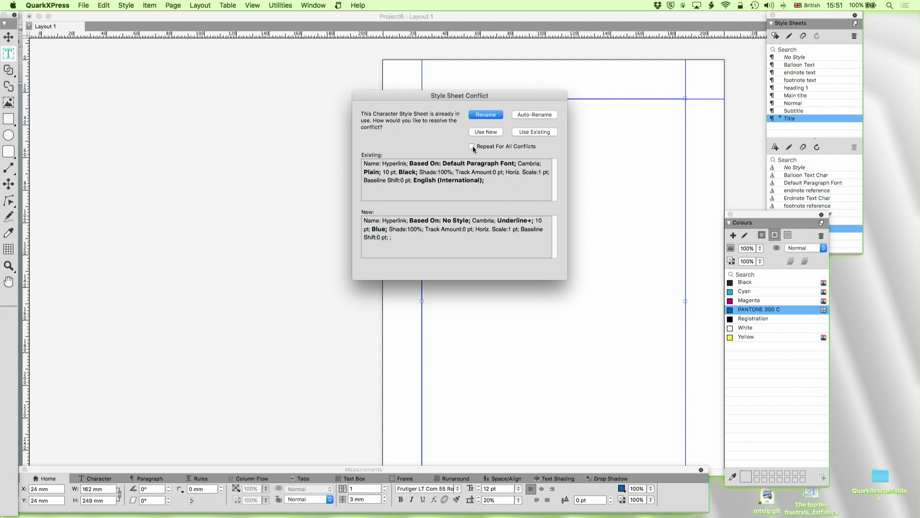
left_click(472, 146)
left_click(534, 134)
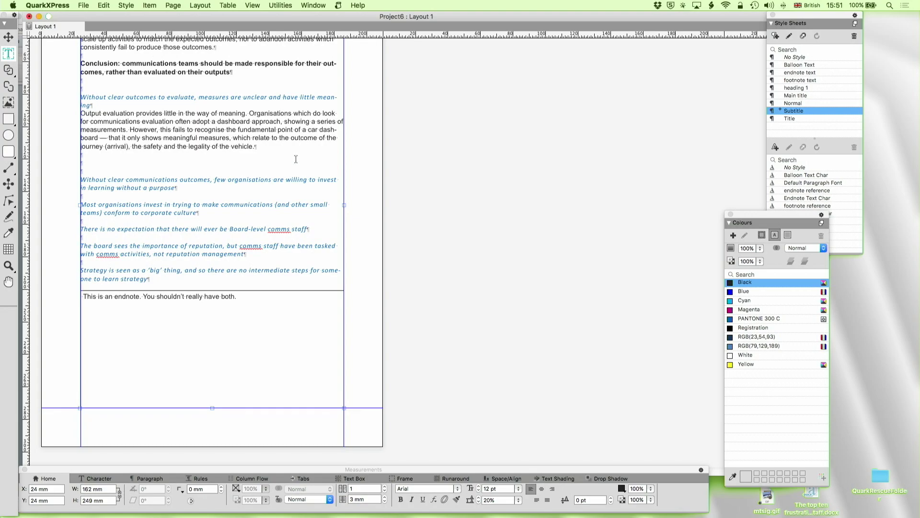
scroll(296, 159, "up", 20)
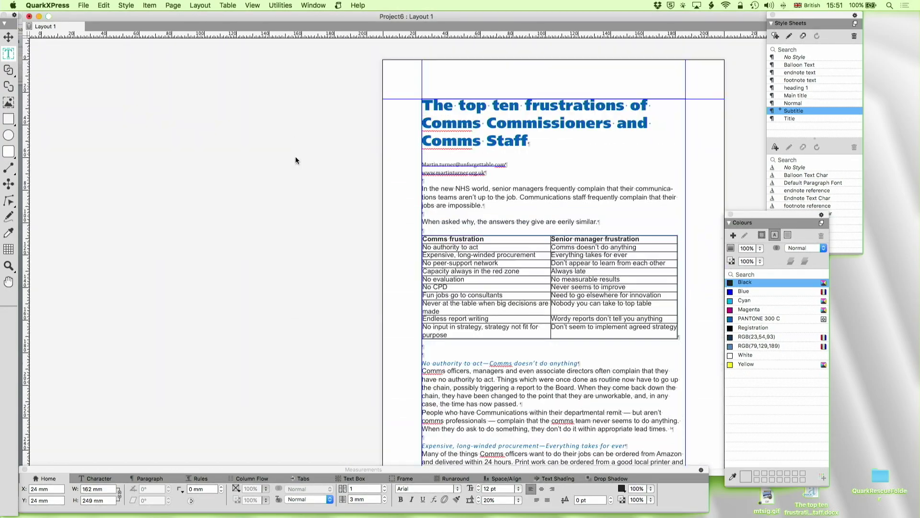
left_click(489, 126)
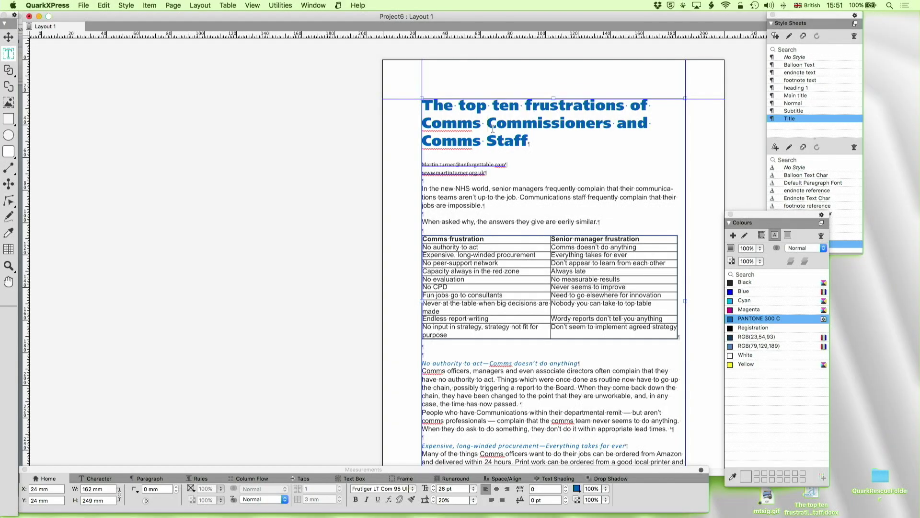
scroll(494, 132, "right", 5)
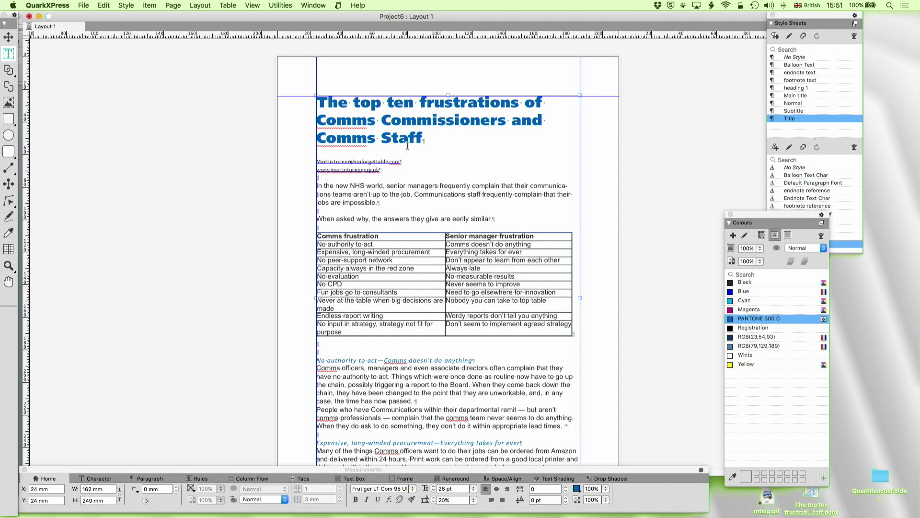
Step: Inspect the title and subheading, then delete RGB(79,129,189) and RGB(23,54,93) from Colours and save
double_click(401, 121)
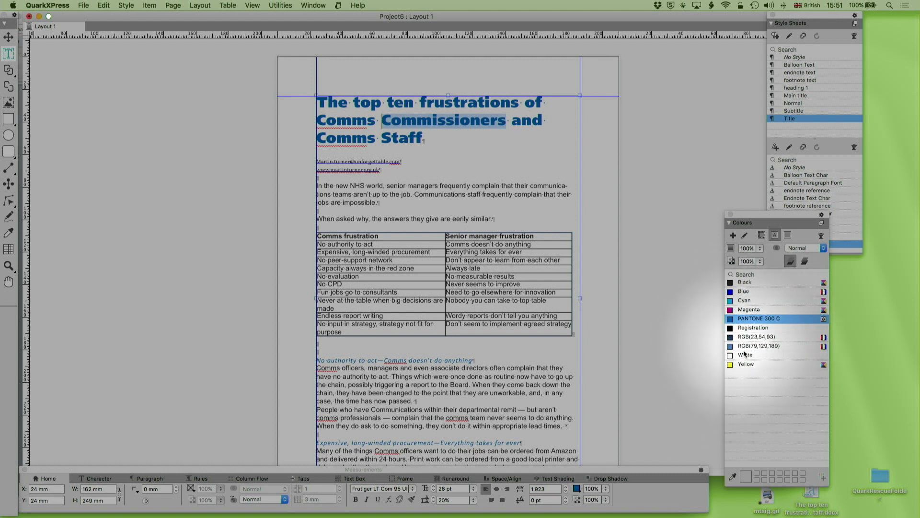
left_click(455, 359)
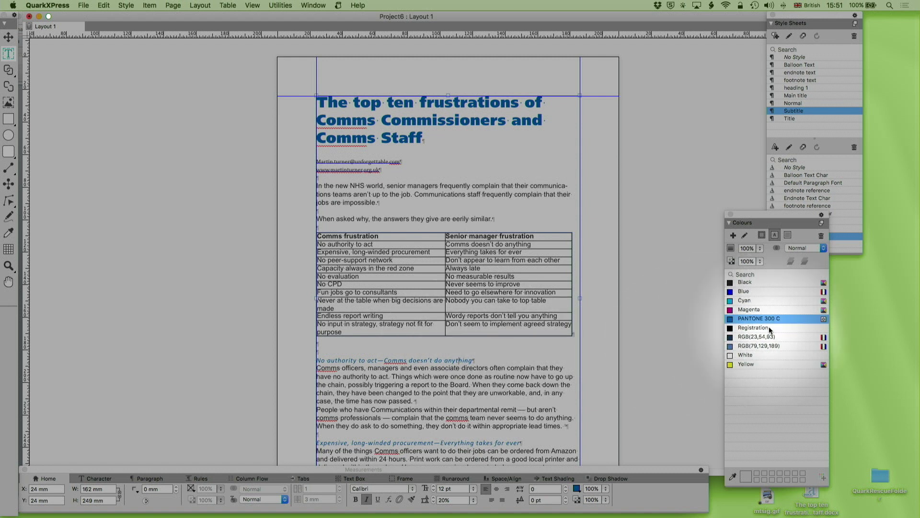
left_click(745, 346, "super")
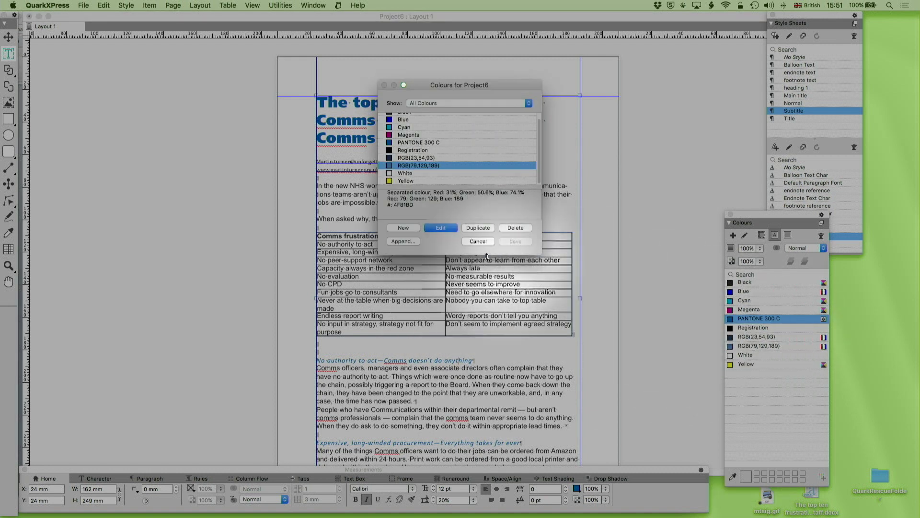
left_click(511, 228)
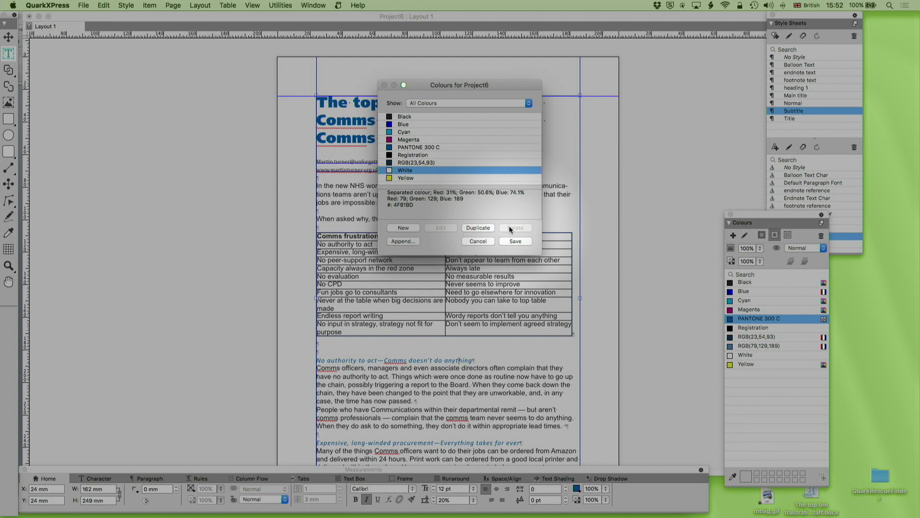
left_click(416, 162)
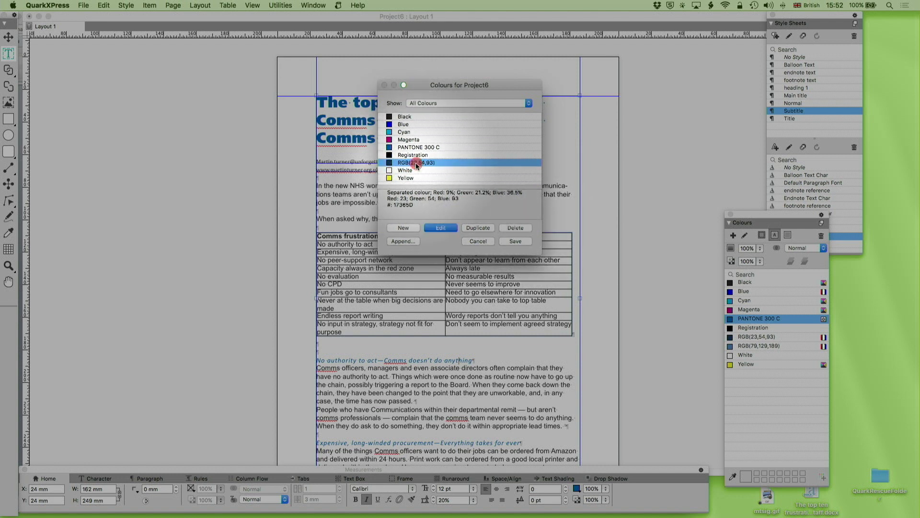
left_click(523, 225)
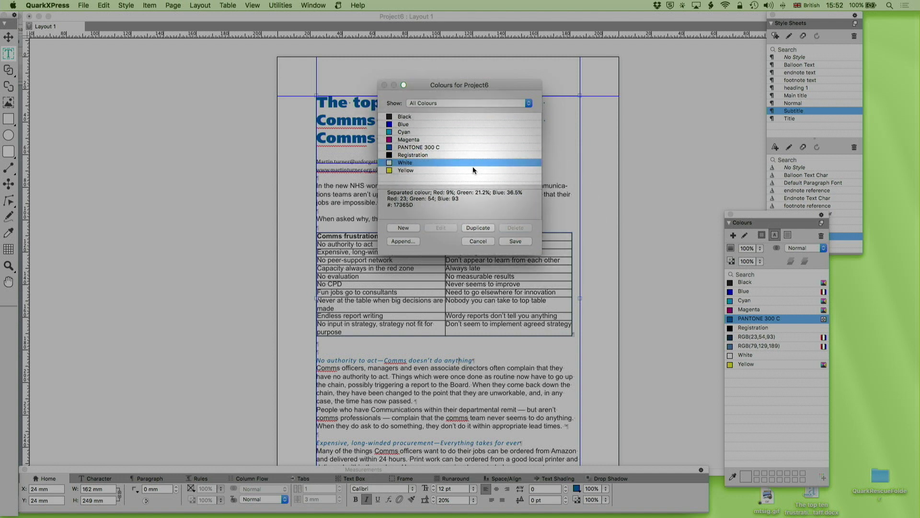
left_click(515, 242)
scroll(493, 320, "down", 5)
scroll(493, 320, "down", 15)
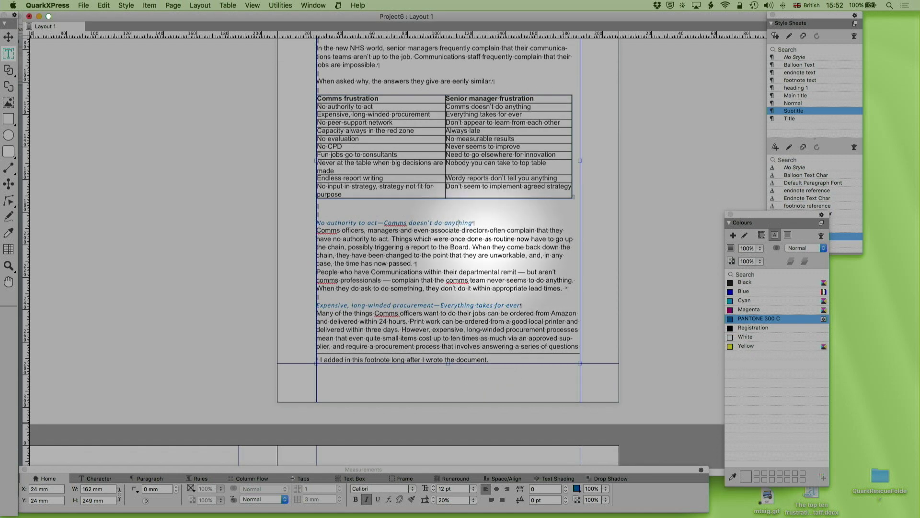
scroll(489, 239, "left", 2)
scroll(488, 234, "down", 10)
scroll(489, 233, "left", 2)
scroll(488, 233, "up", 8)
scroll(646, 123, "right", 3)
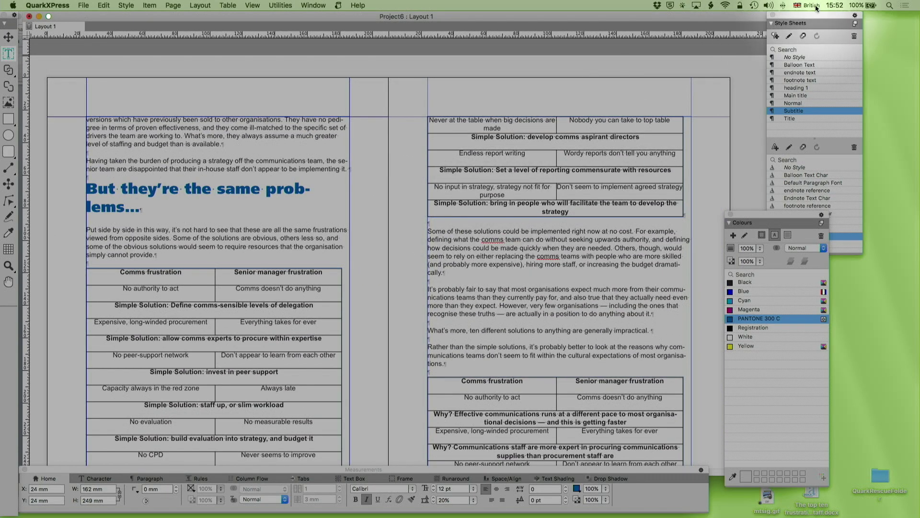